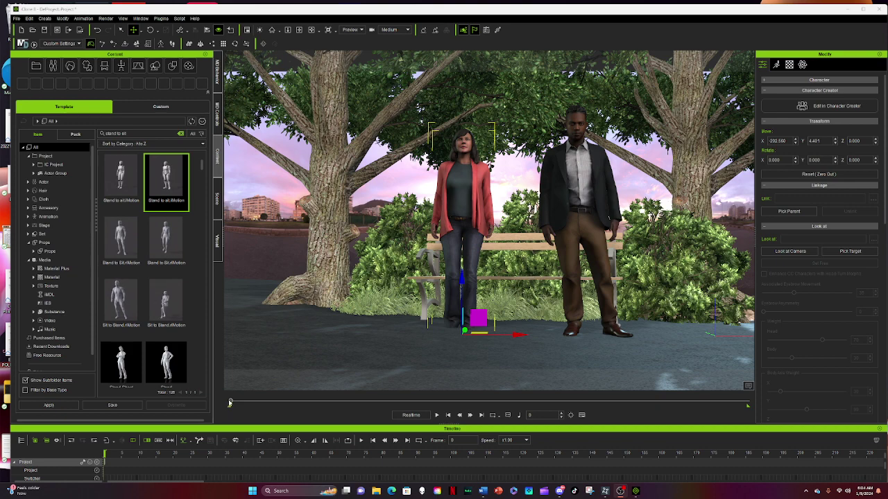
Go to frame 432 and nudge the seated woman vertically to adjust her height on the bench.
left_click_drag(230, 403, 354, 403)
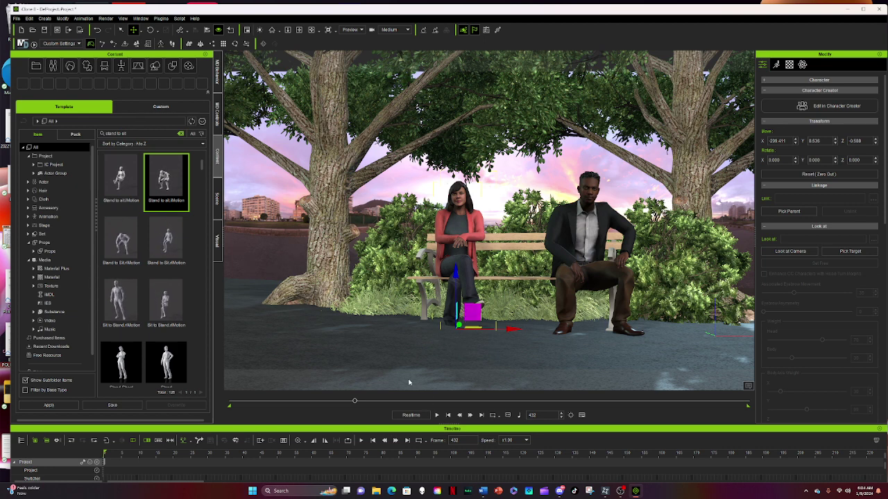
right_click_drag(484, 346, 550, 365)
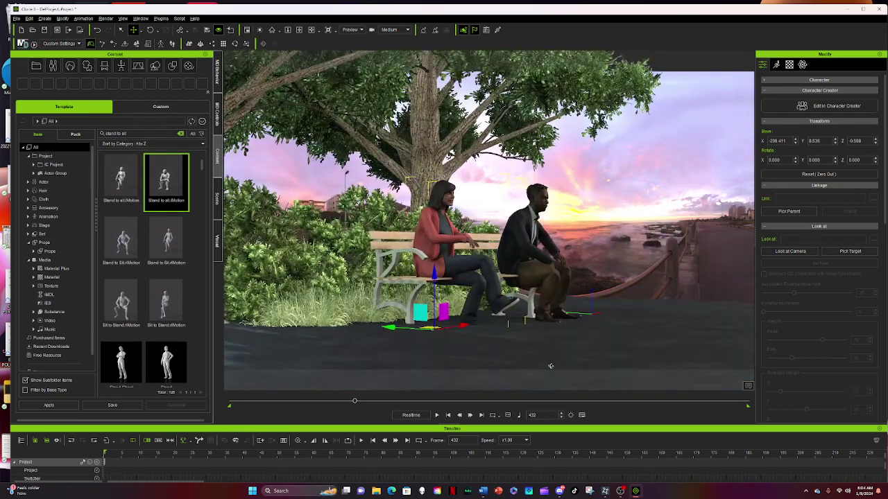
left_click_drag(435, 274, 436, 271)
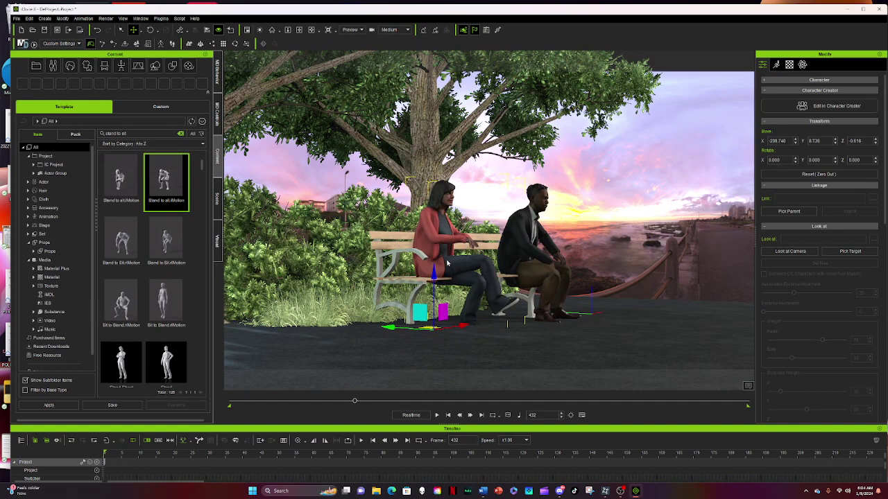
Open the motion layer editor for the woman and raise her hips slightly above the bench seat.
key("n")
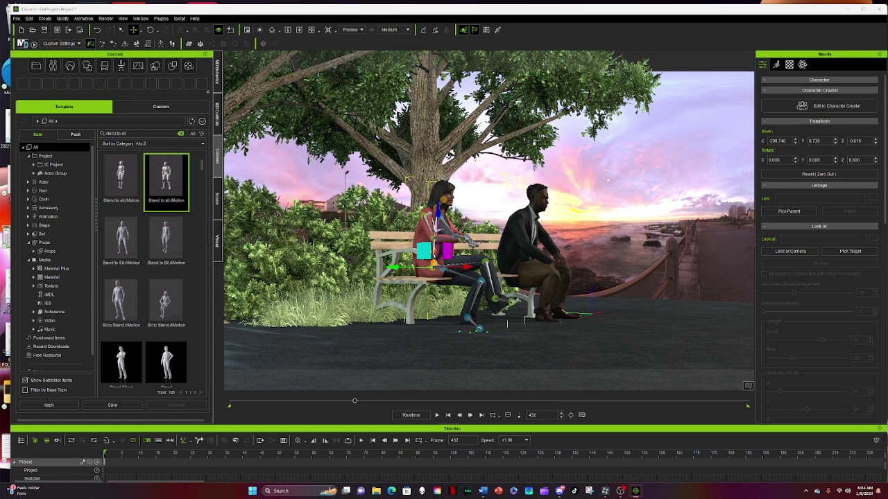
left_click_drag(887, 73, 407, 149)
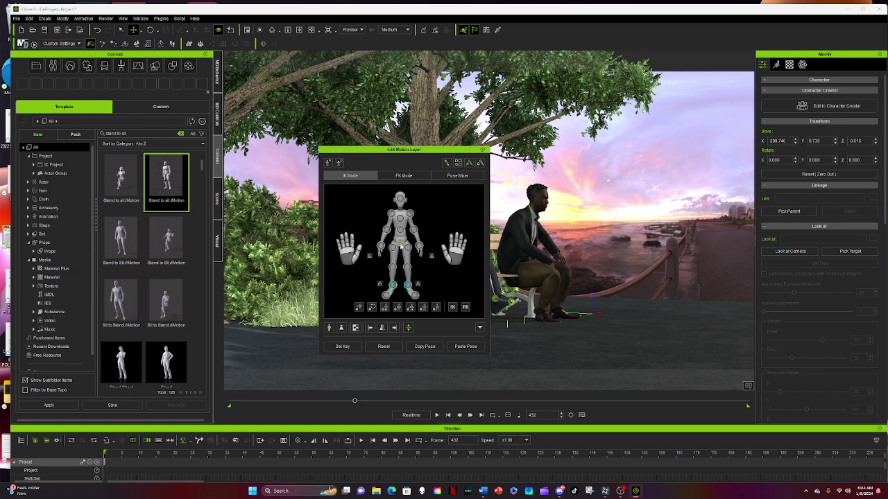
left_click(401, 243)
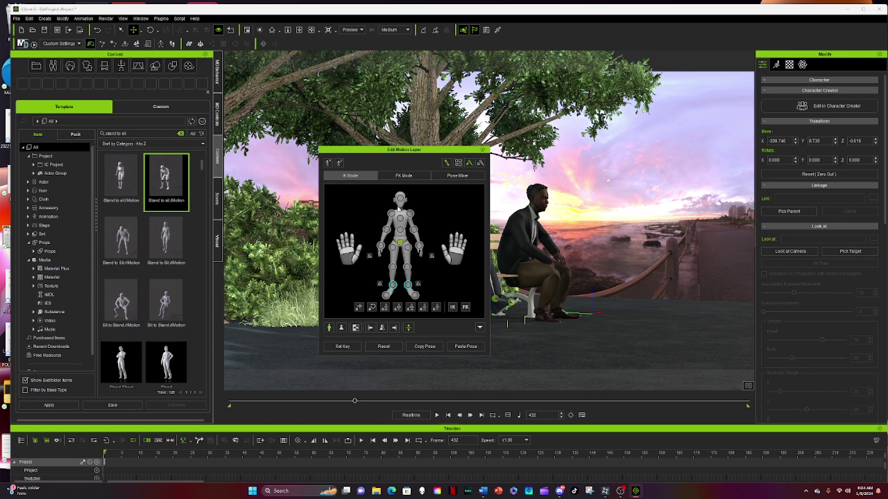
left_click_drag(398, 151, 275, 154)
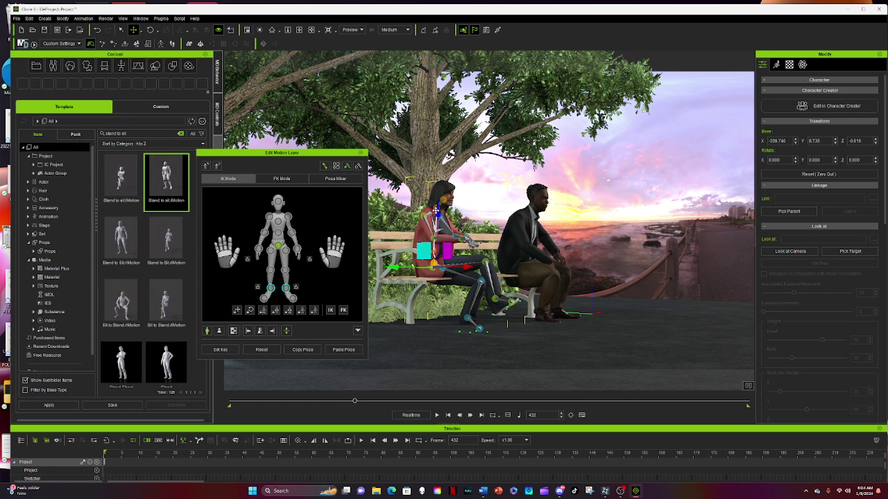
left_click_drag(437, 212, 439, 203)
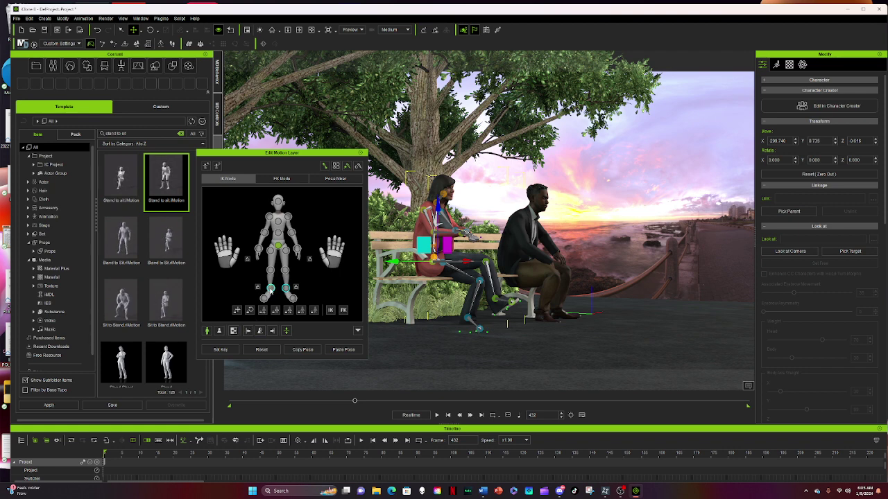
Raise the woman's left knee slightly so her lower foot lifts toward the ground surface.
left_click(272, 271)
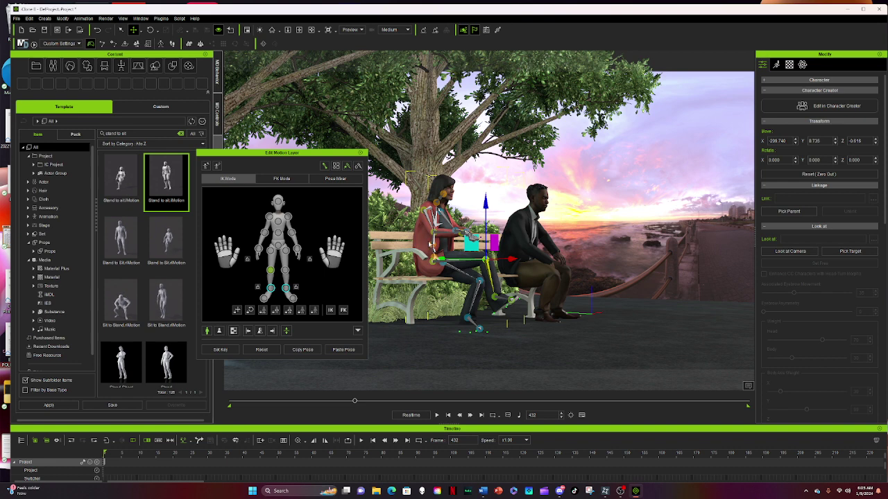
left_click(287, 273)
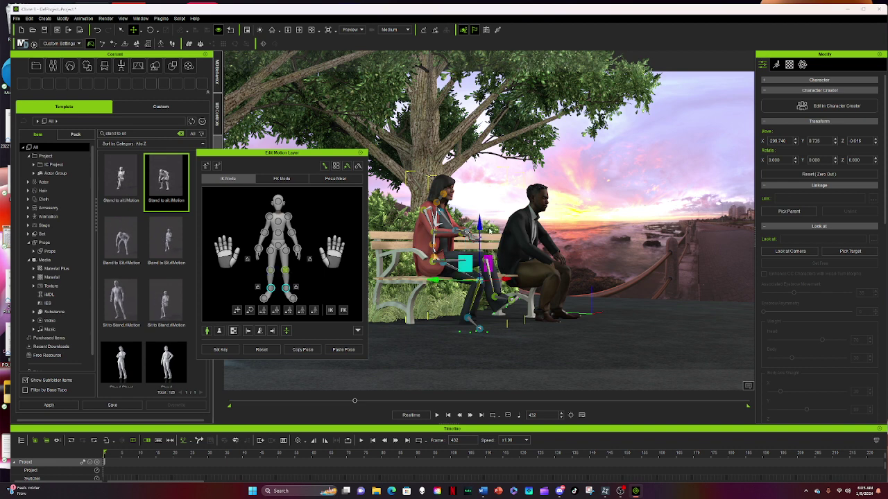
left_click_drag(479, 222, 481, 214)
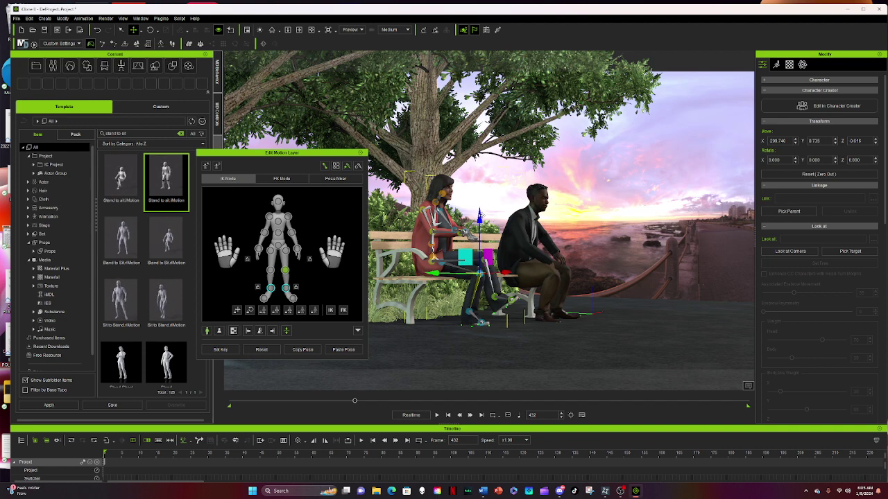
Rotate the woman's right elbow to adjust the angle of her forearm above her lap.
left_click(266, 234)
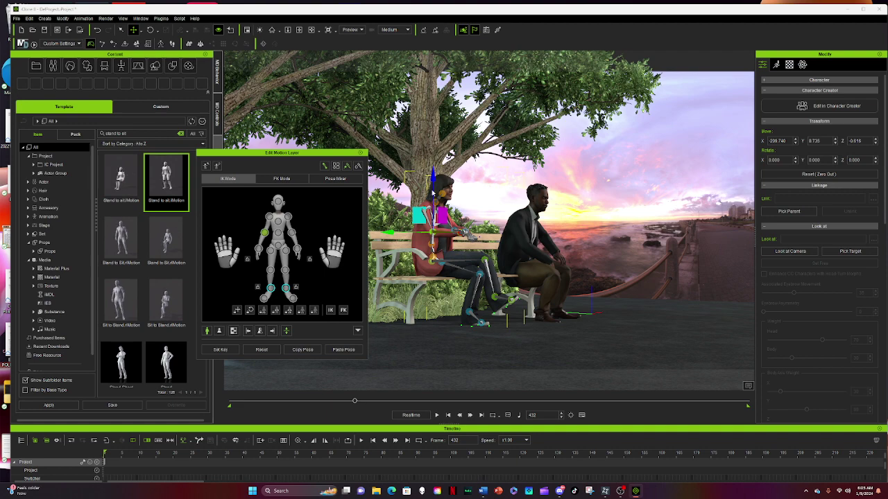
scroll(437, 229, "up", 5)
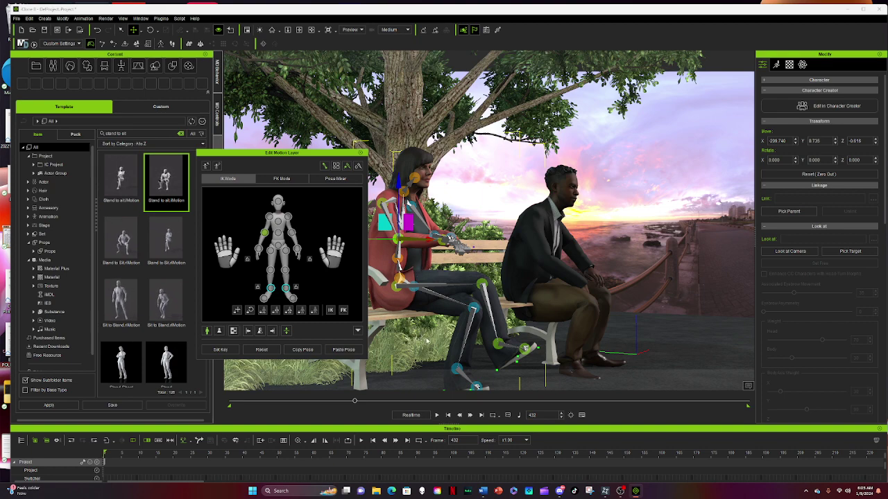
right_click_drag(435, 337, 419, 339)
middle_click_drag(419, 339, 477, 348)
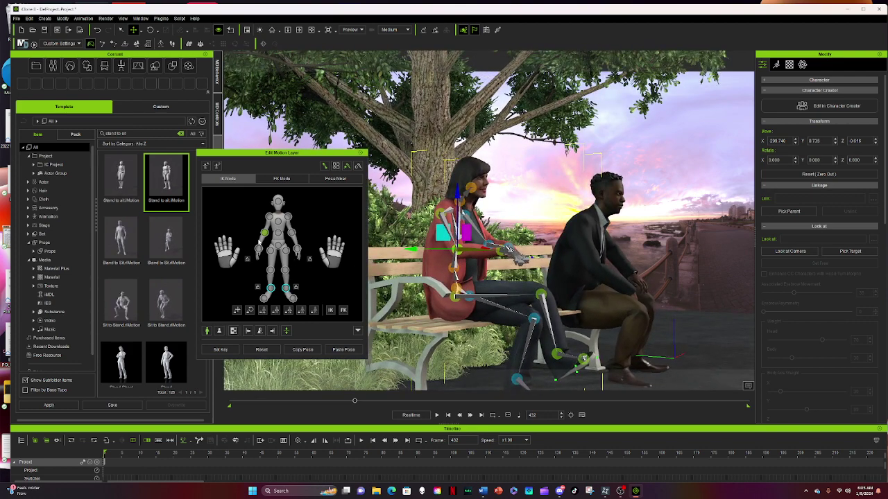
left_click(149, 30)
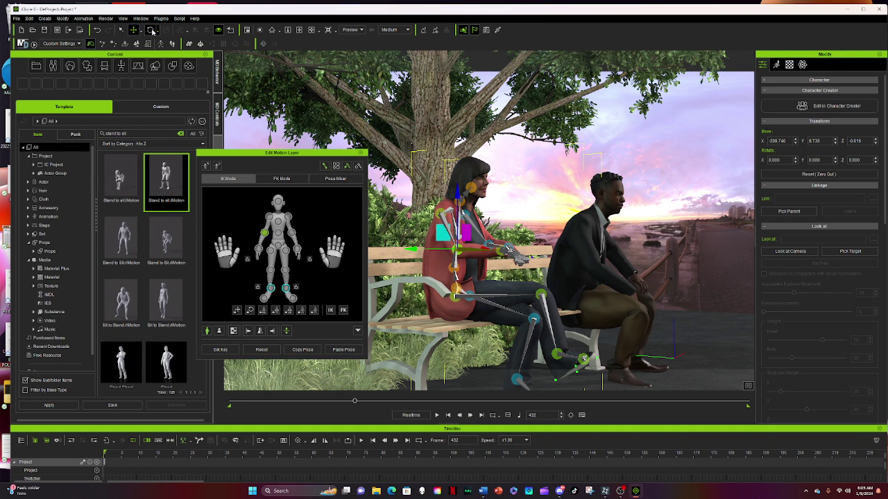
left_click_drag(501, 273, 498, 283)
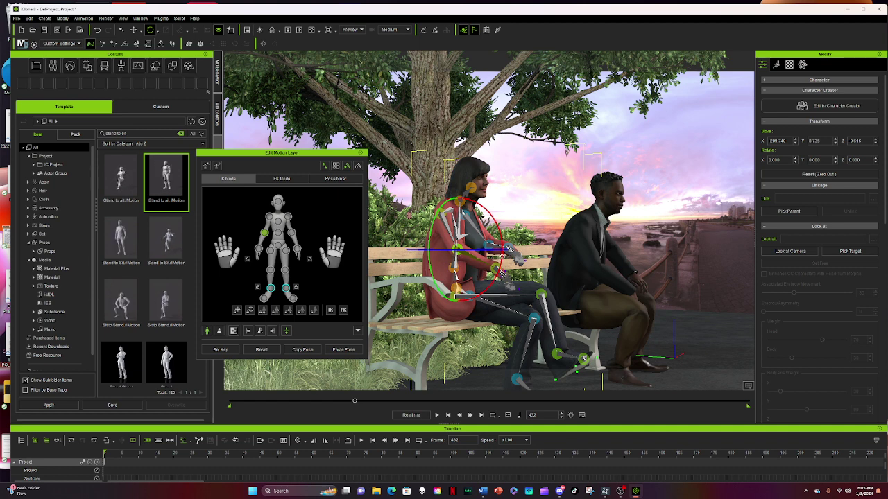
left_click_drag(502, 256, 500, 245)
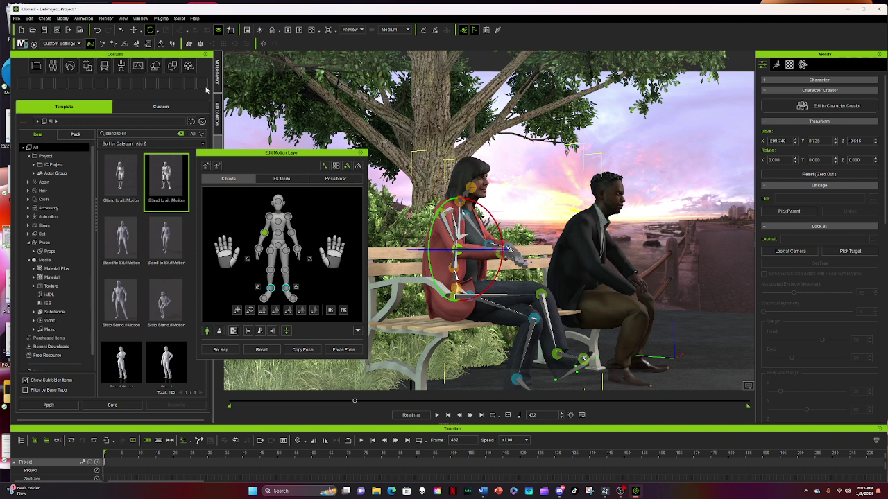
Reposition the woman's right elbow, then draw her right hand back toward her body over her lap.
left_click(133, 31)
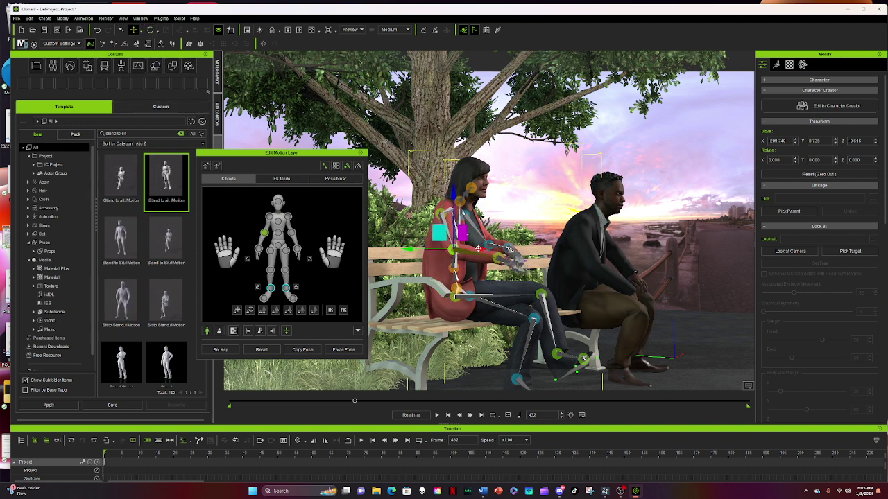
left_click_drag(452, 194, 495, 217)
left_click(498, 259)
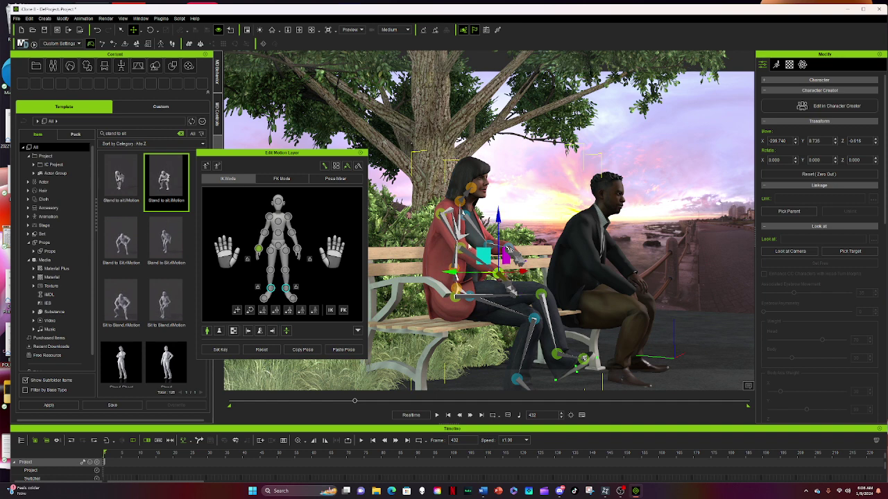
left_click_drag(514, 273, 500, 274)
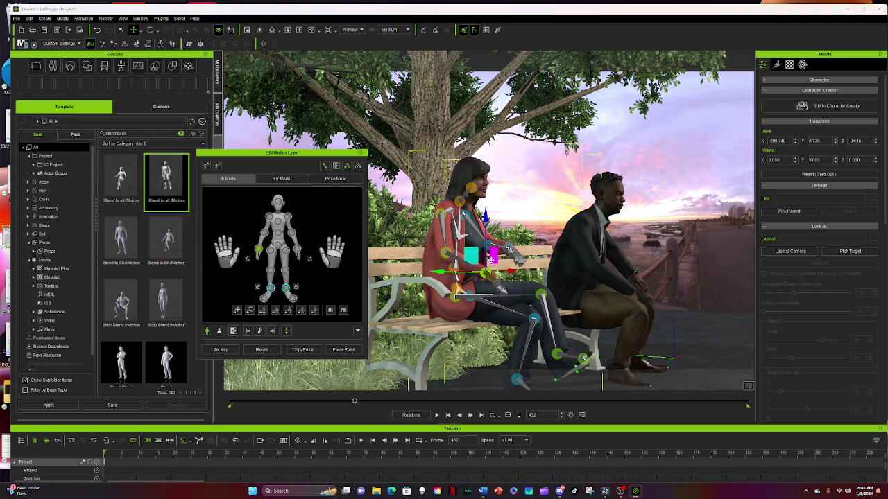
left_click(150, 30)
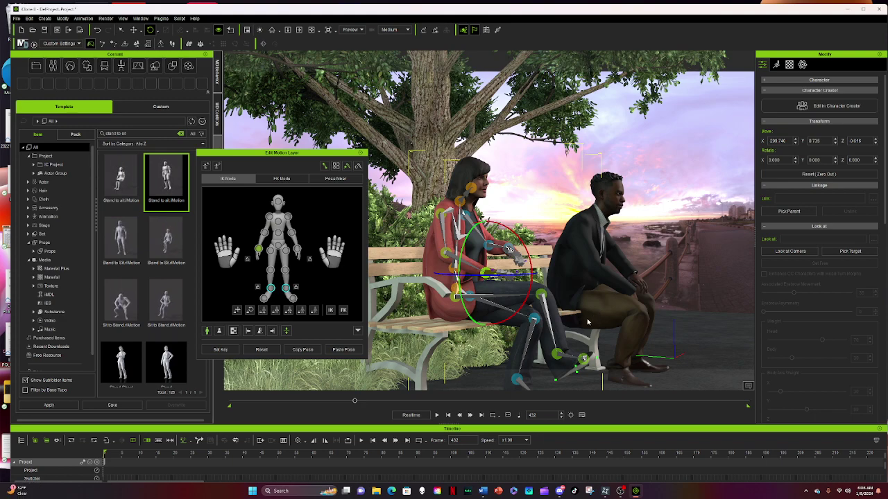
Lower the woman's left hand so it rests on top of her right hand.
right_click_drag(587, 321, 399, 283)
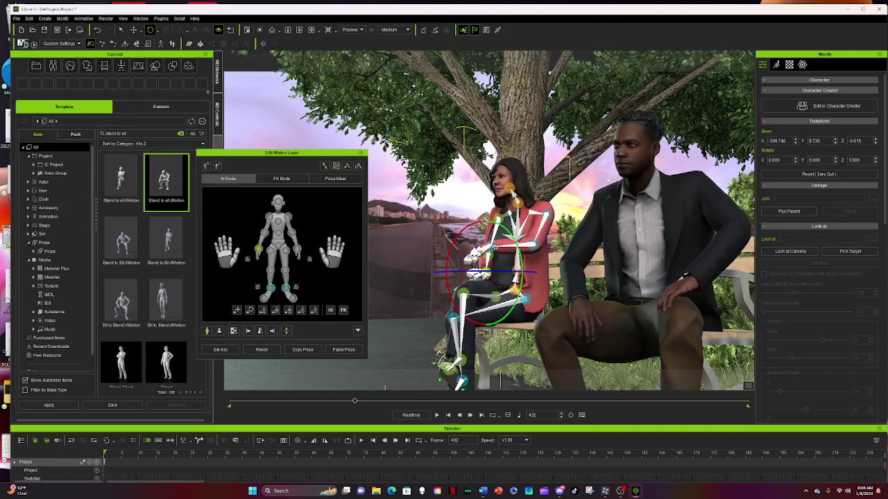
left_click(297, 249)
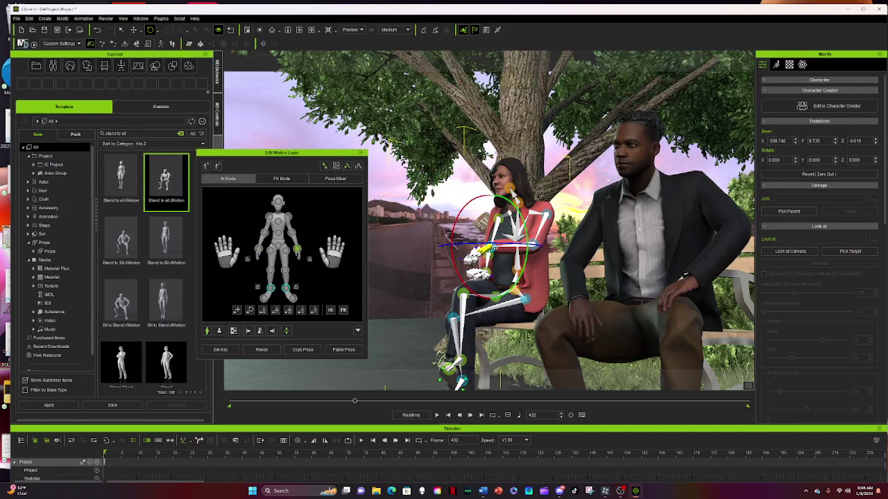
left_click(134, 30)
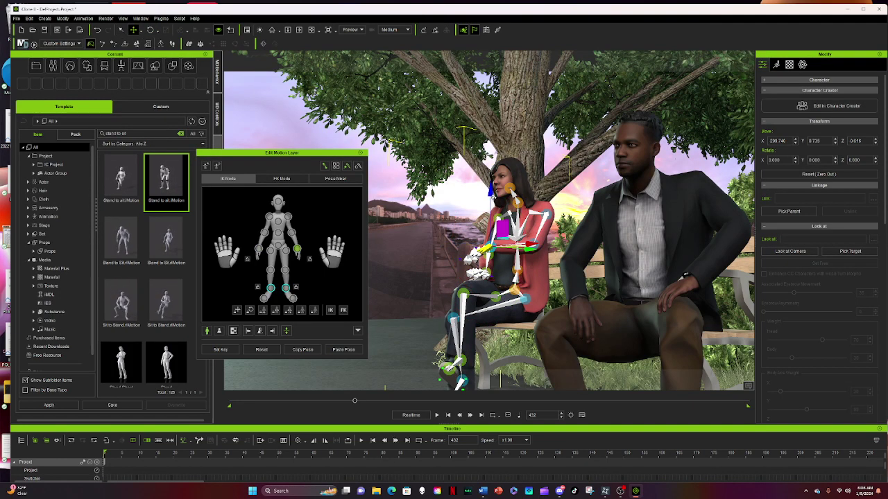
left_click_drag(490, 193, 490, 202)
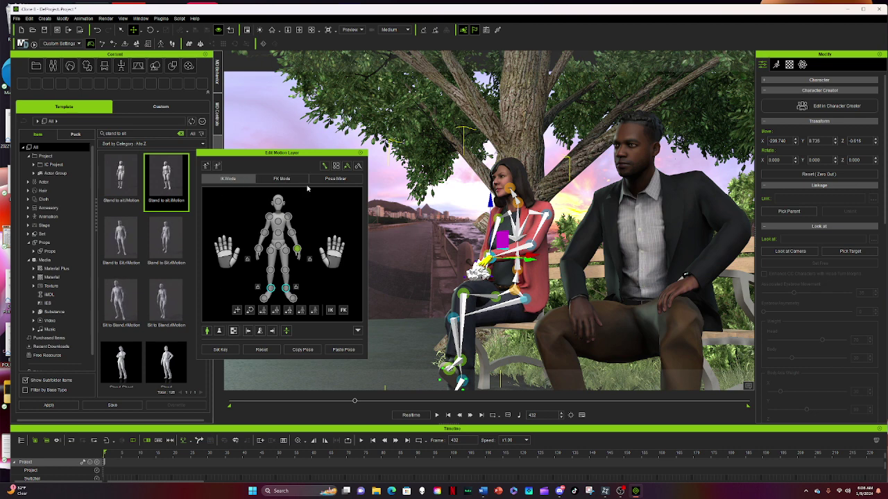
Hide the bone display and the joint handles on the woman's body.
left_click(347, 166)
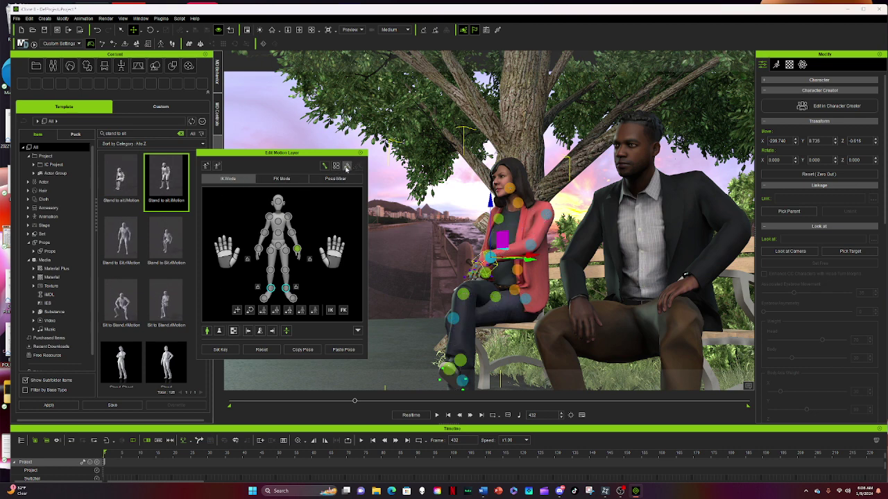
left_click(347, 167)
left_click(347, 167)
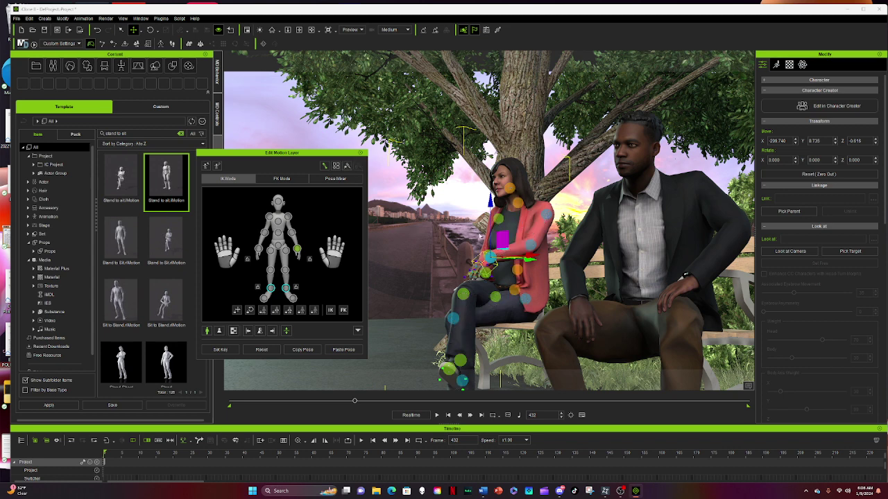
left_click(326, 167)
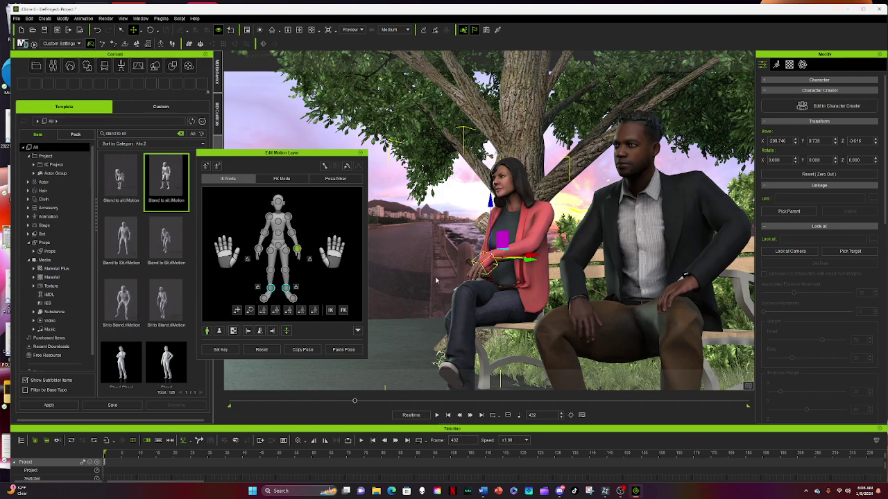
Lower the woman's left hand slightly more and fine-tune the position of her left elbow.
right_click_drag(436, 280, 494, 268, "alt")
left_click_drag(490, 205, 490, 206)
left_click(526, 250)
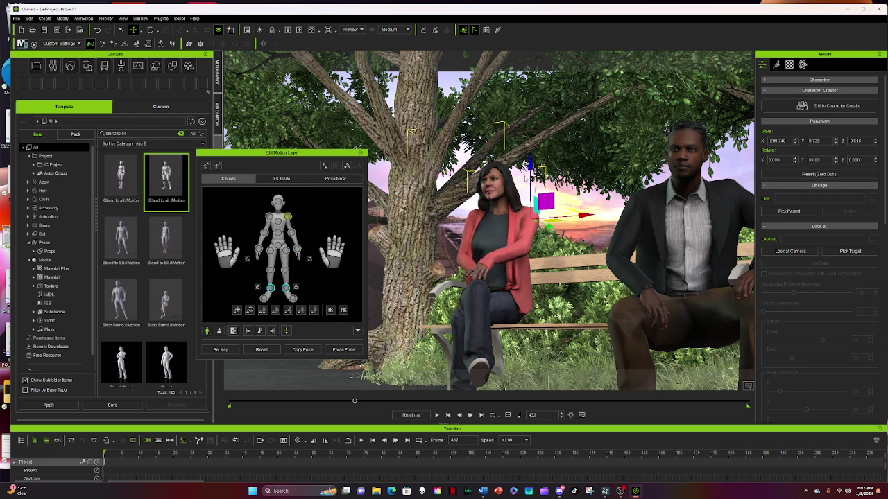
left_click(292, 233)
left_click_drag(523, 194, 522, 194)
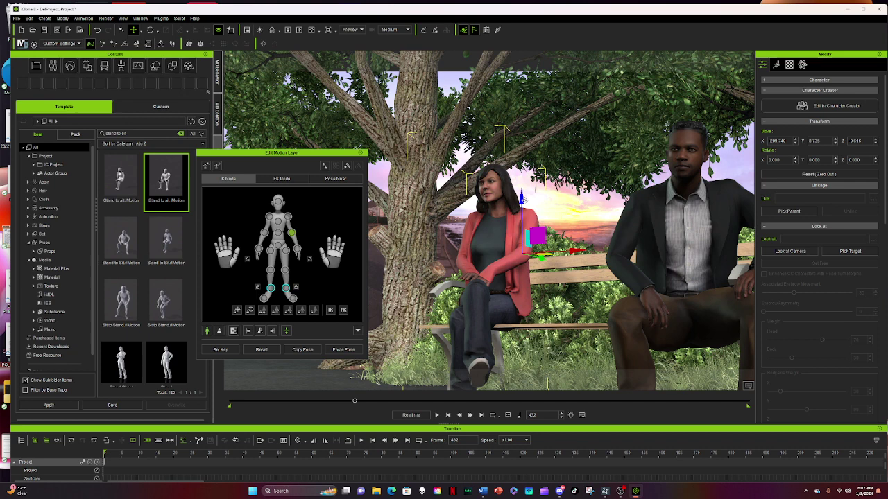
Raise the woman's hips a little more and rotate her left hand upward at the wrist.
left_click(278, 247)
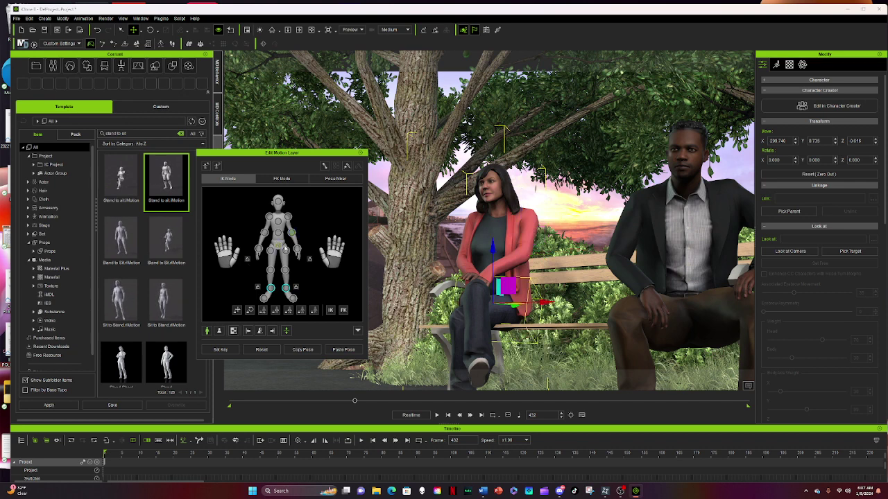
left_click_drag(493, 253, 493, 245)
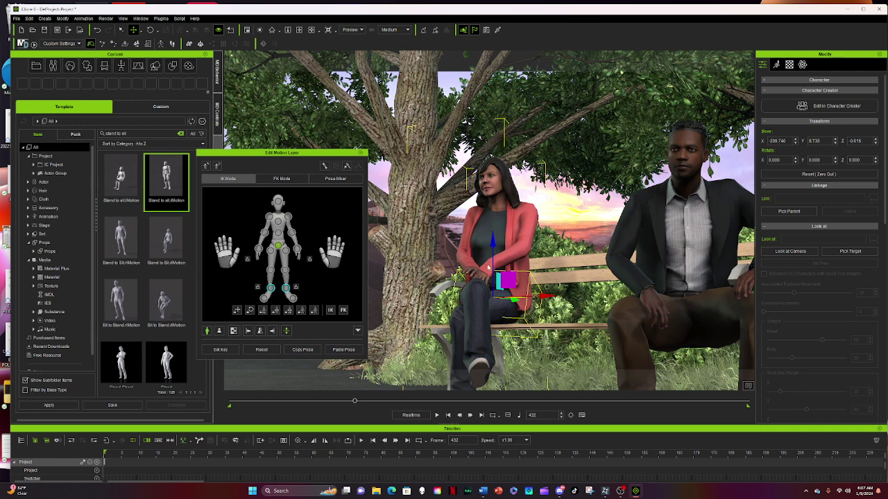
left_click(487, 269)
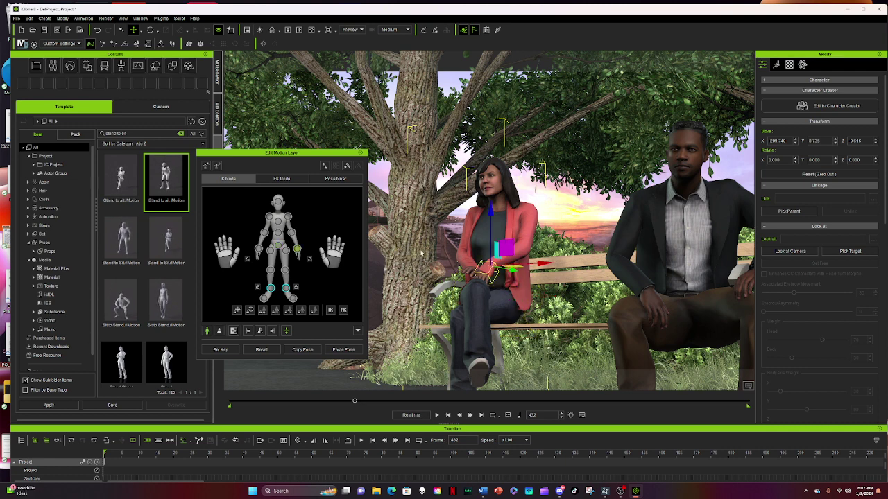
left_click(152, 31)
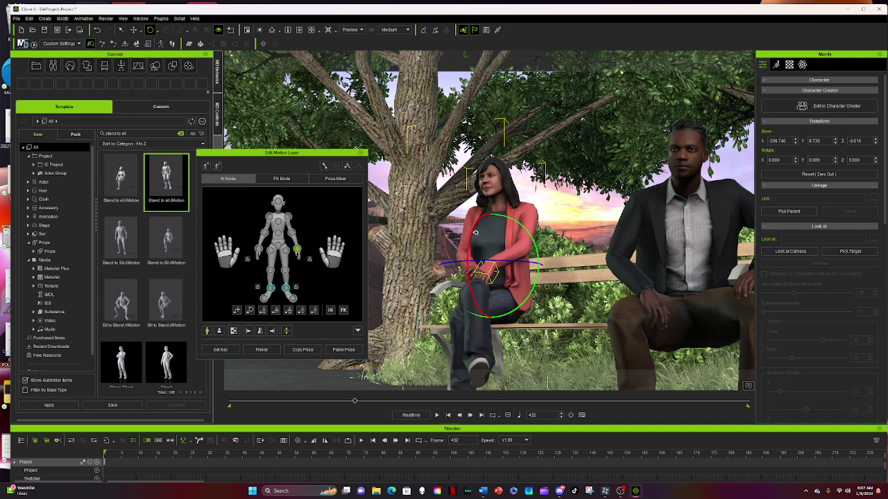
left_click_drag(472, 234, 476, 222)
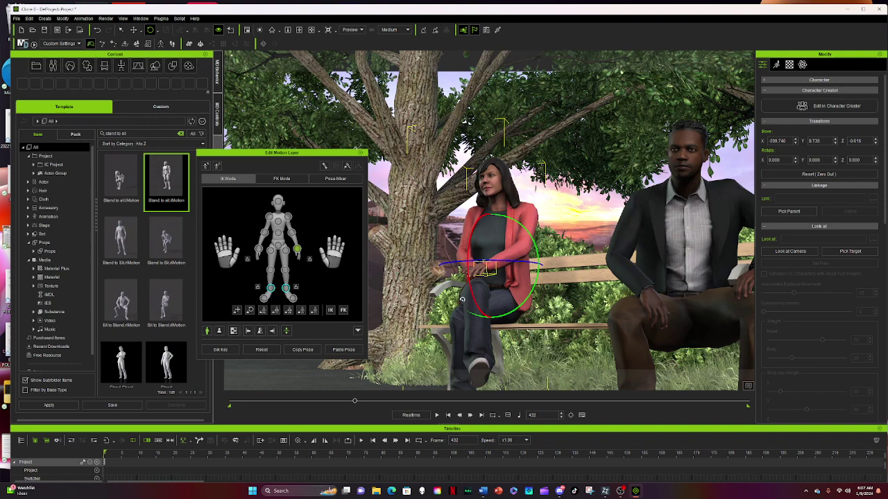
Close the woman's motion layer editor and frame the seated man beside her in a side view.
scroll(428, 298, "up", 5)
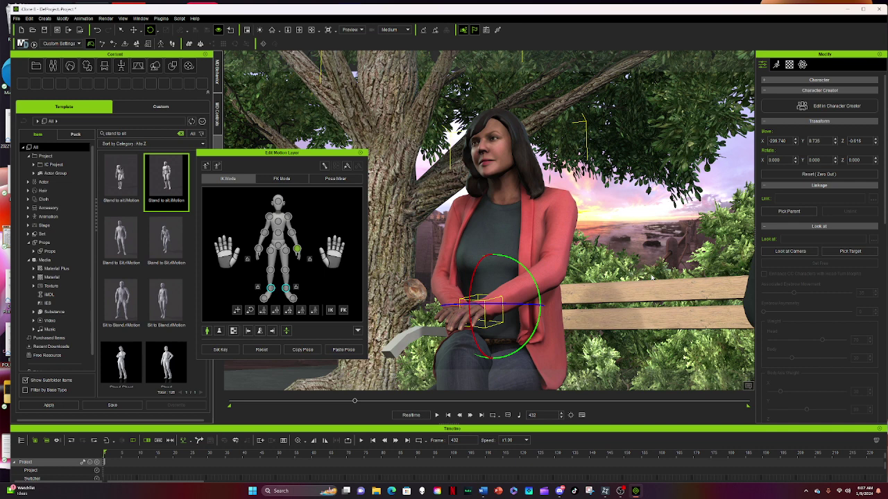
left_click(360, 153)
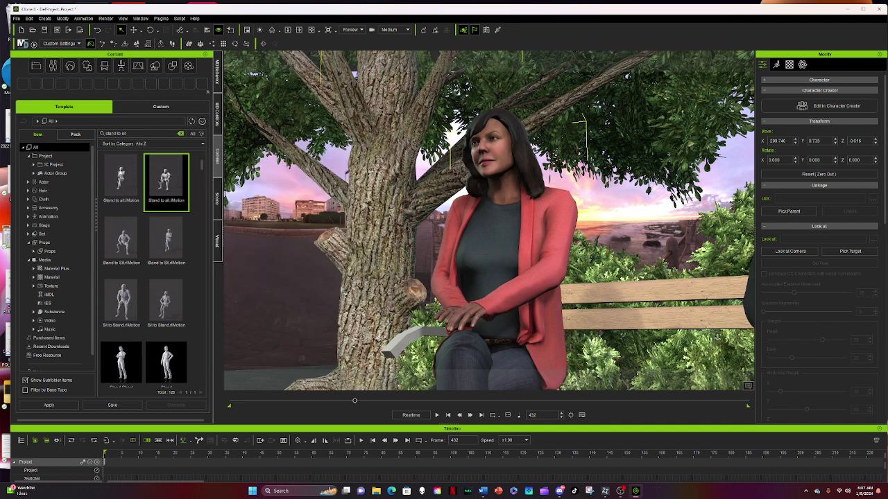
middle_click_drag(718, 344, 428, 201)
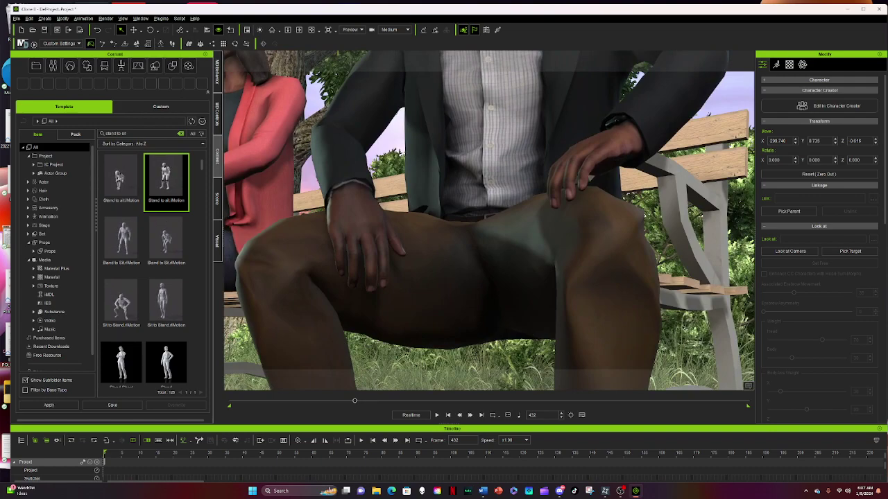
right_click_drag(685, 328, 612, 341)
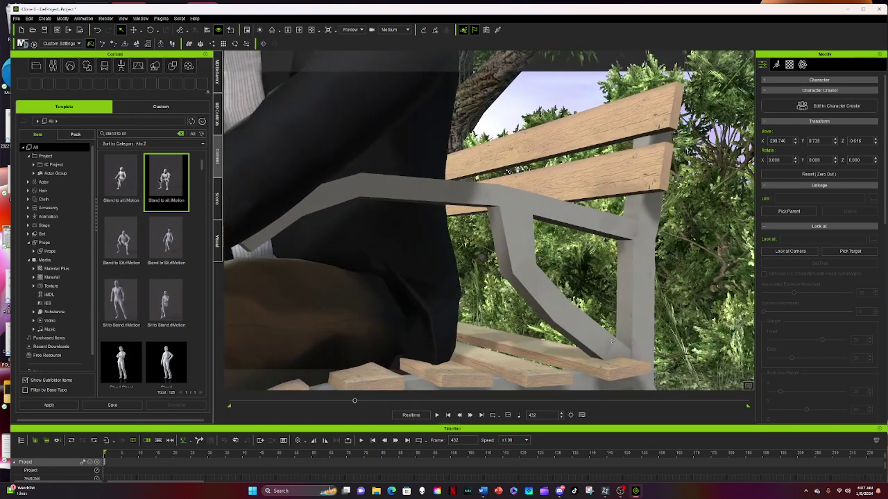
scroll(441, 311, "down", 5)
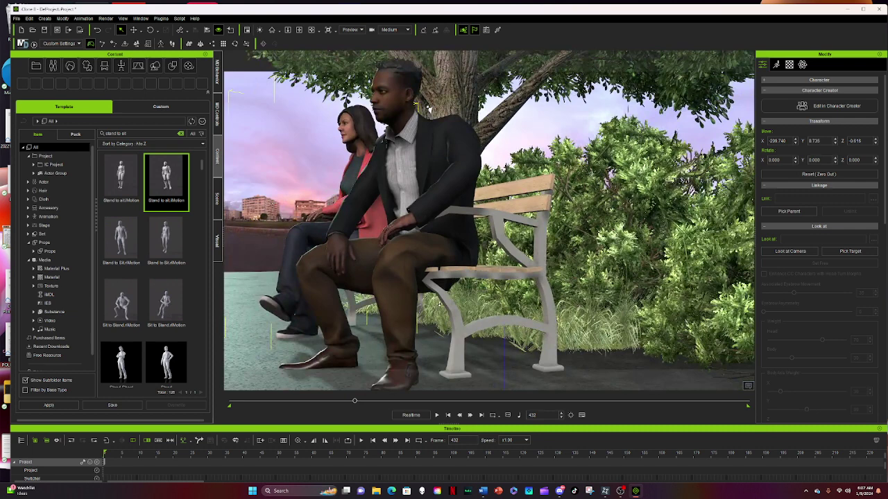
double_click(381, 280)
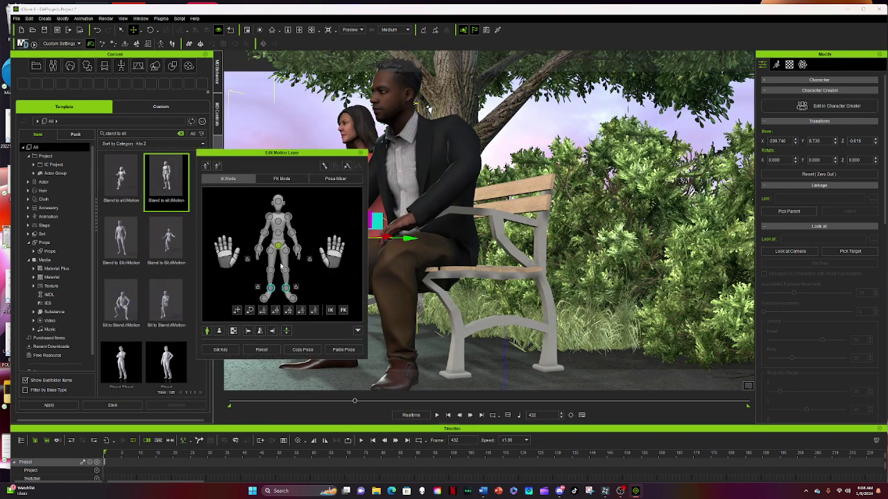
left_click_drag(296, 154, 238, 167)
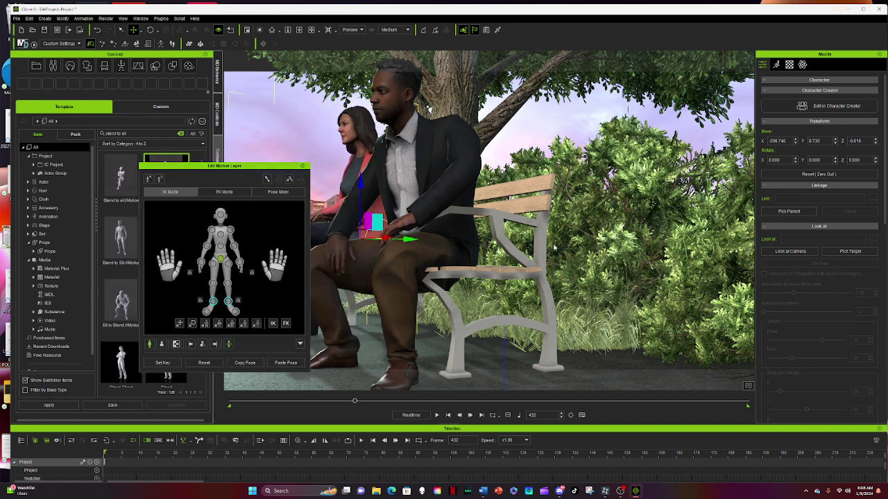
key("n")
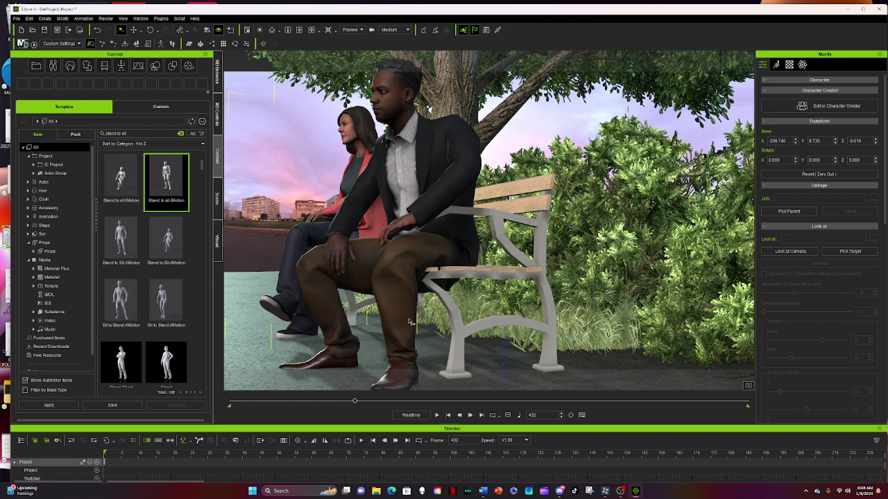
Open the motion layer editor for the seated man and raise his hips higher above the bench seat.
left_click(433, 194)
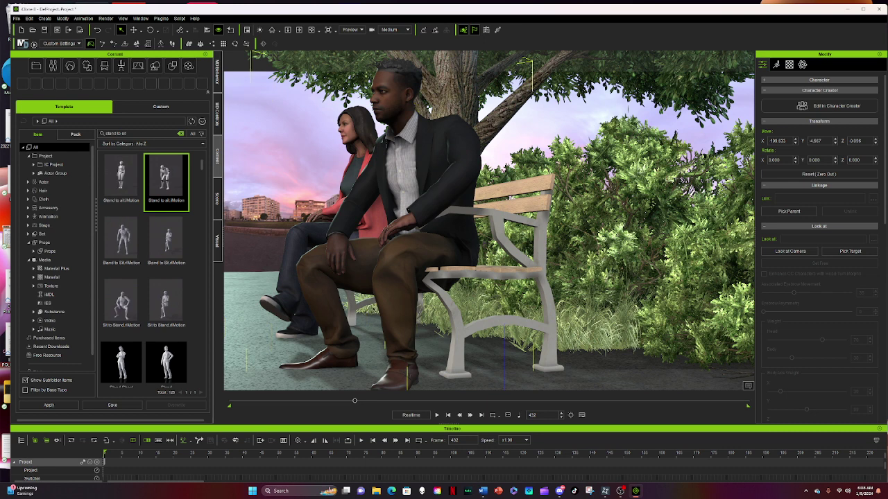
left_click(148, 44)
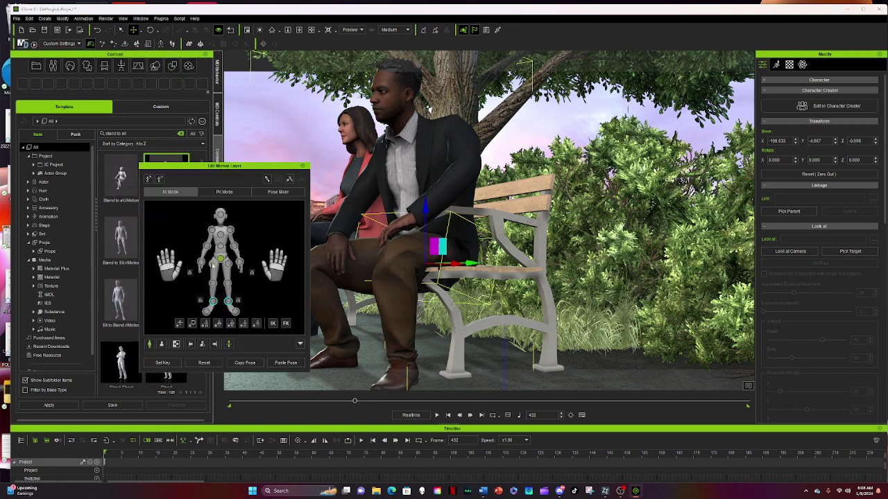
left_click_drag(425, 208, 418, 181)
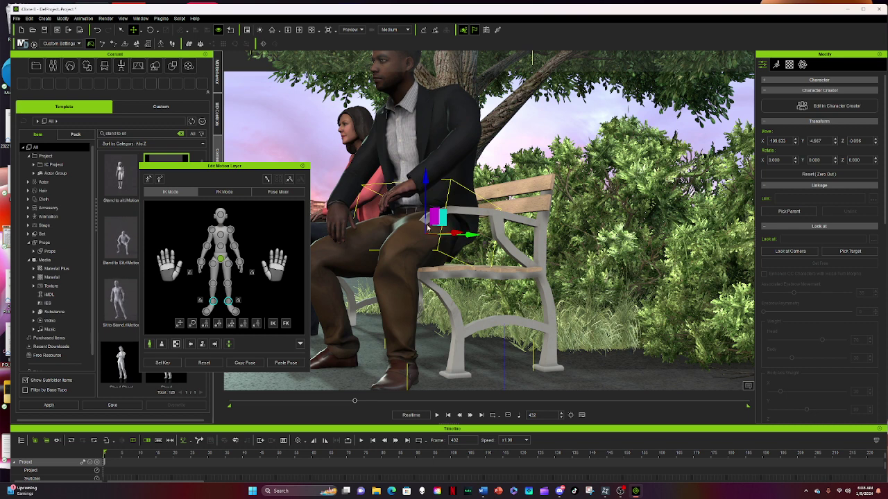
Rotate the man's left thigh inward at the hip to bring his knees closer together.
left_click(446, 162)
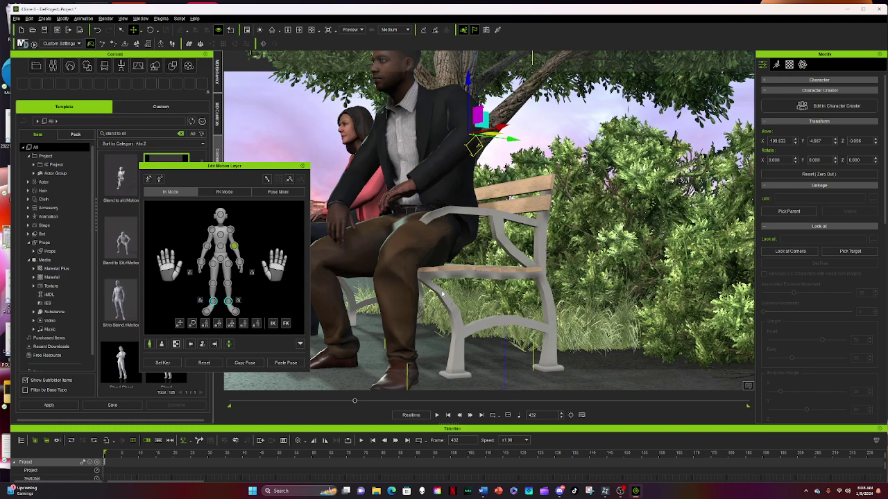
middle_click_drag(442, 295, 456, 287)
right_click_drag(389, 297, 494, 221)
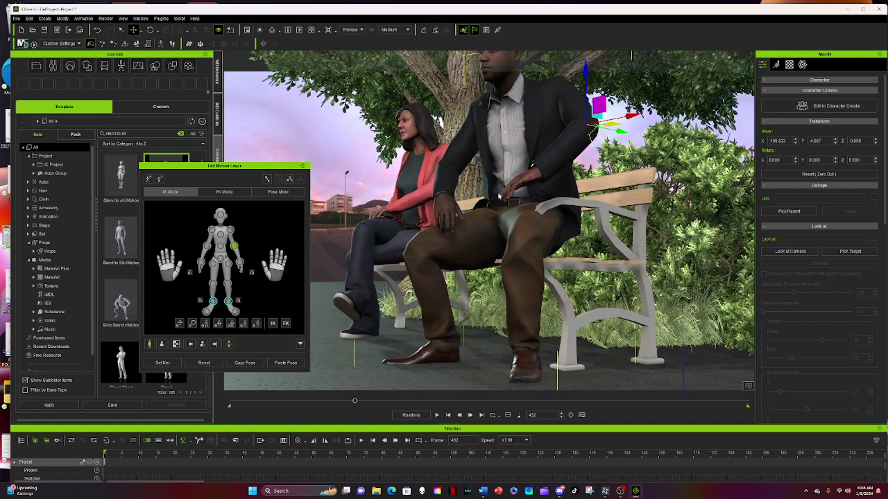
left_click(502, 203)
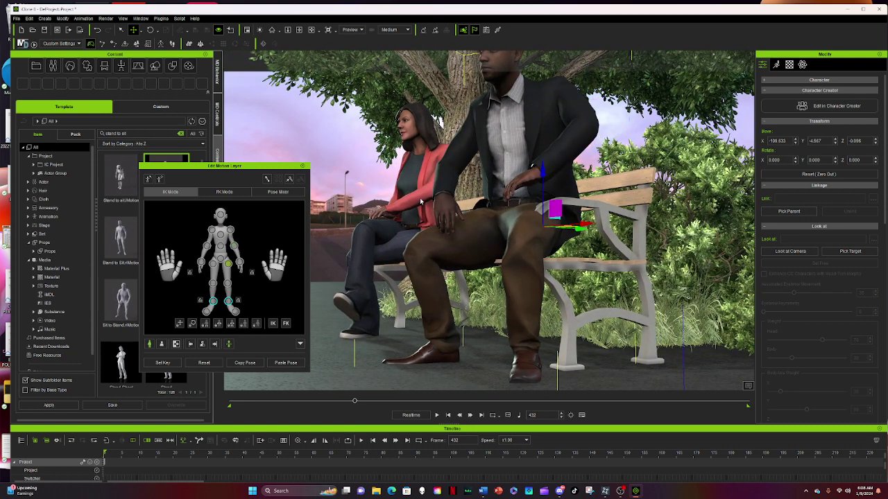
left_click(150, 29)
left_click_drag(532, 224, 521, 230)
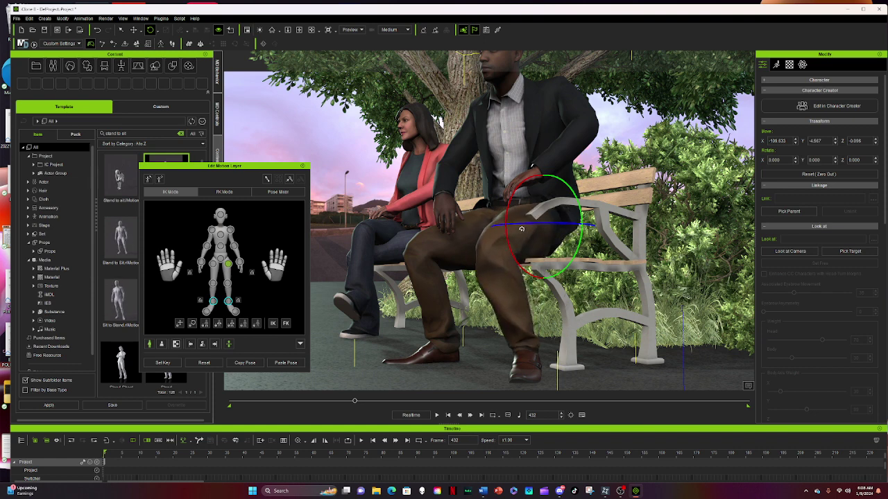
Move the man's left foot inward, closer to his right foot.
left_click(527, 346)
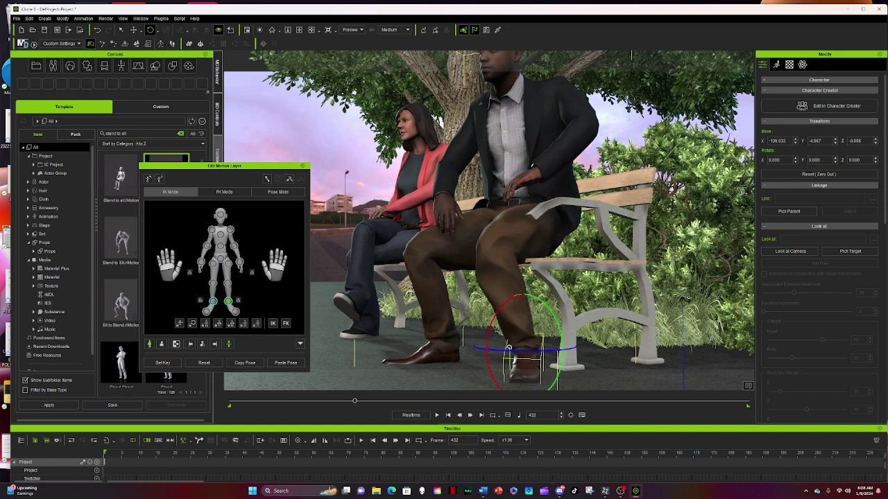
left_click(134, 31)
left_click_drag(567, 350, 541, 348)
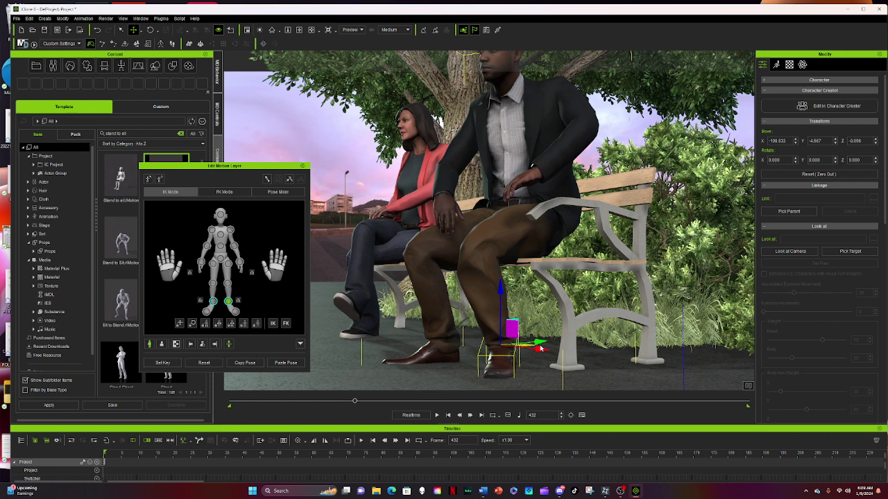
Raise the man's right knee slightly.
left_click(432, 262)
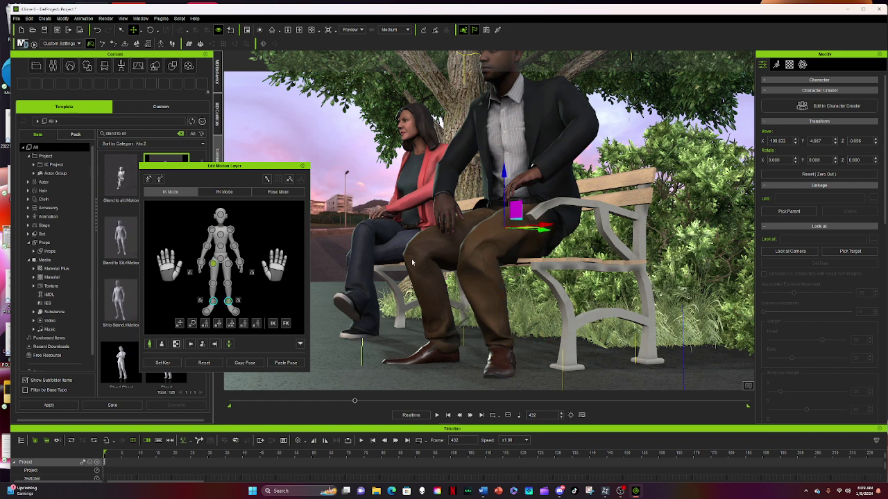
left_click(213, 283)
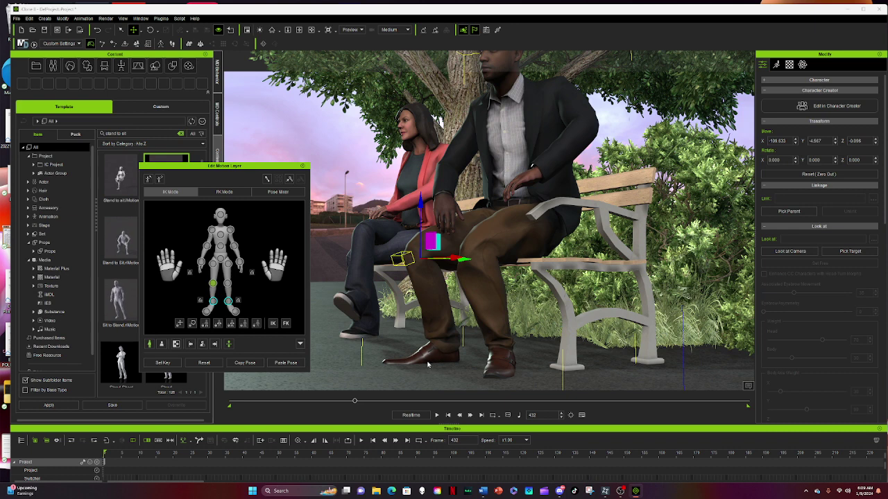
left_click_drag(421, 206, 418, 200)
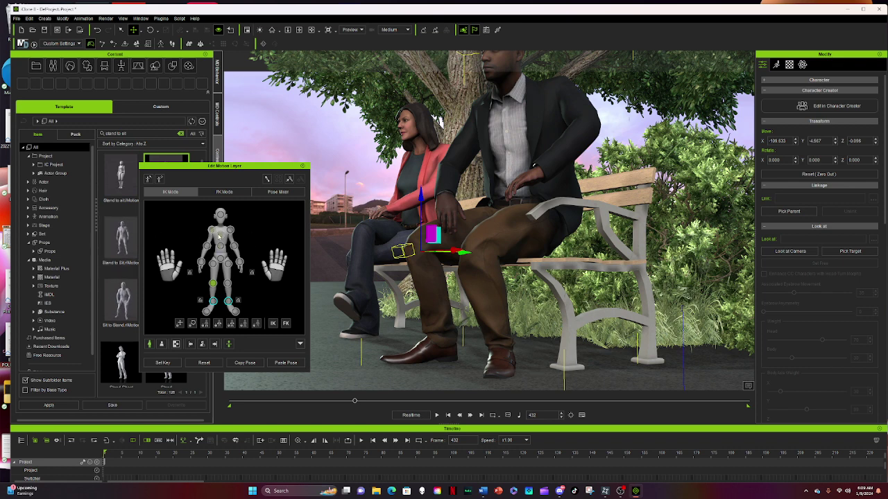
Shift the man's upper chest slightly sideways and select his waist joint.
left_click(524, 140)
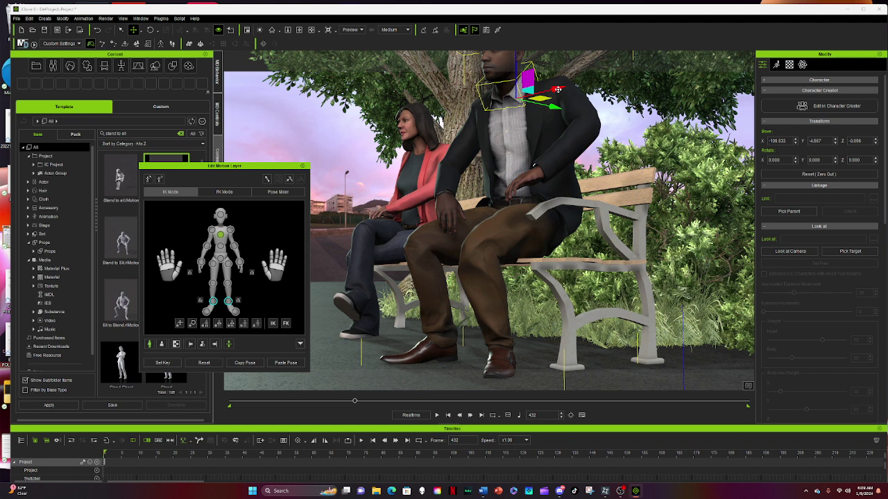
left_click_drag(556, 91, 556, 90)
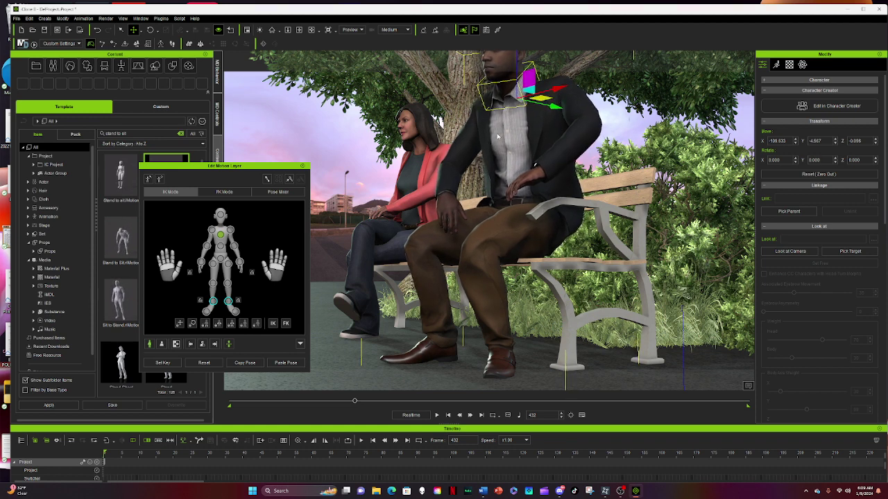
left_click(221, 246)
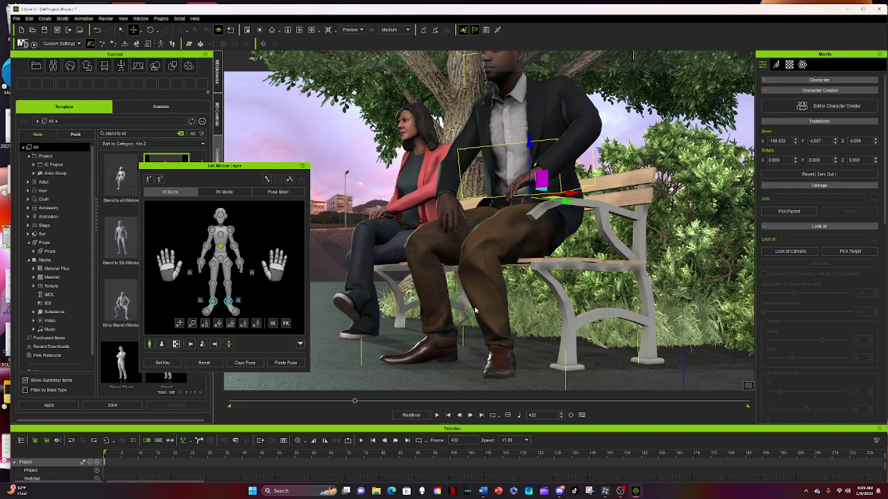
right_click_drag(476, 310, 479, 338)
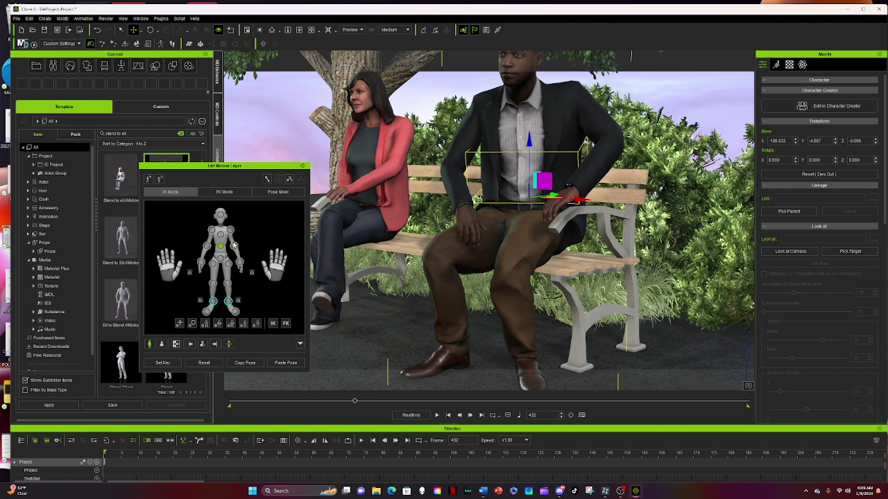
Pull the man's left elbow in toward his torso and place his left hand on top of his left thigh.
left_click(578, 208)
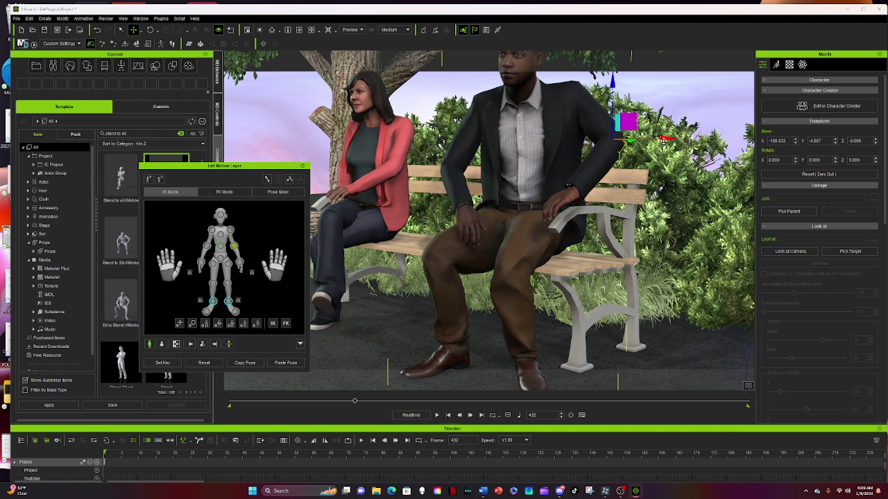
left_click_drag(663, 140, 626, 158)
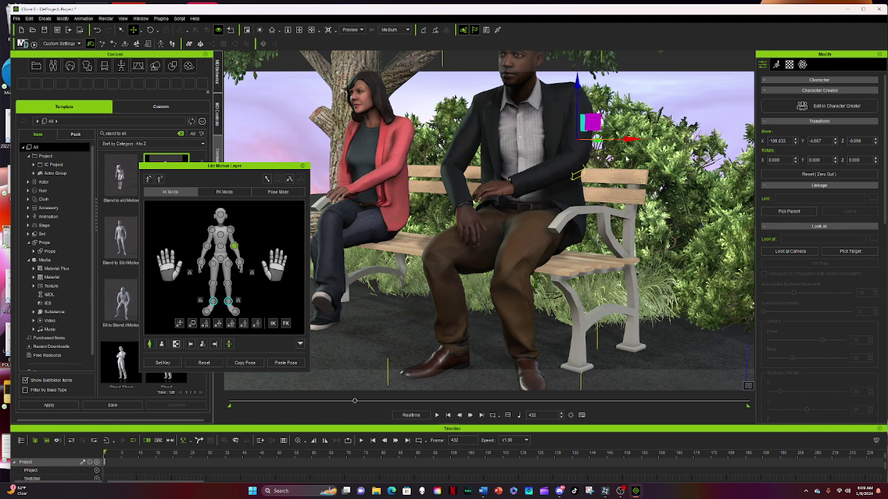
left_click(495, 188)
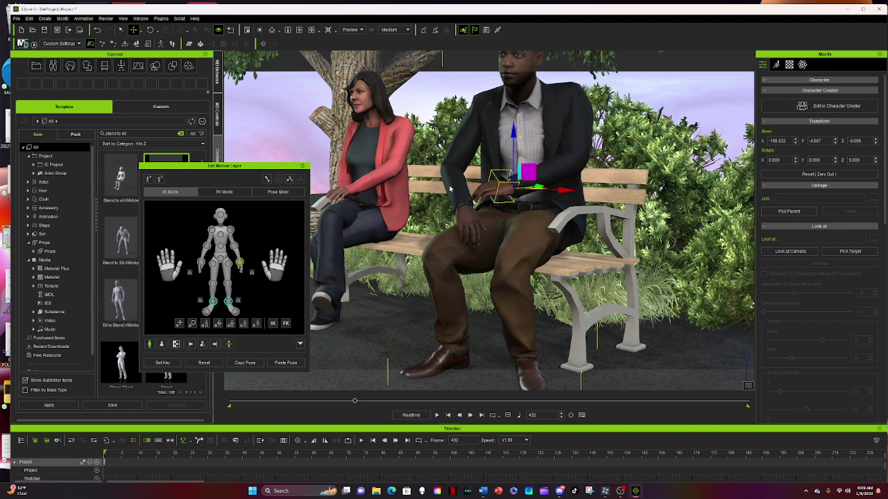
left_click_drag(512, 132, 522, 147)
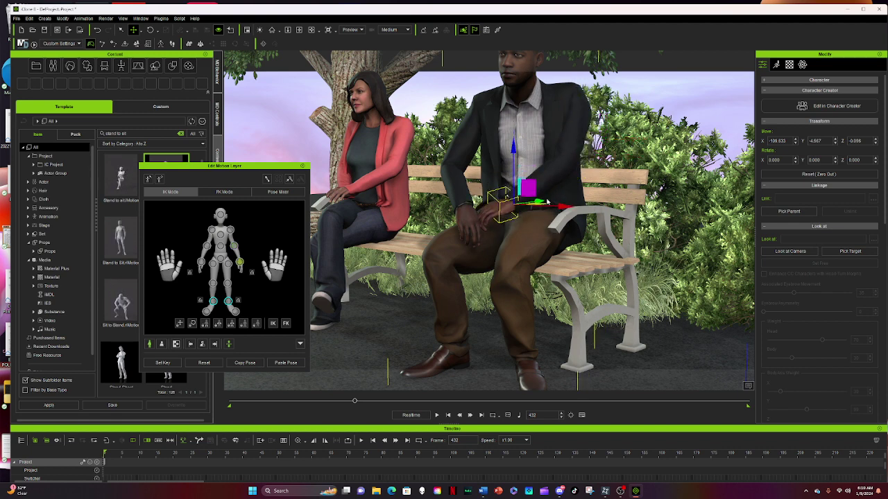
left_click_drag(560, 206, 582, 206)
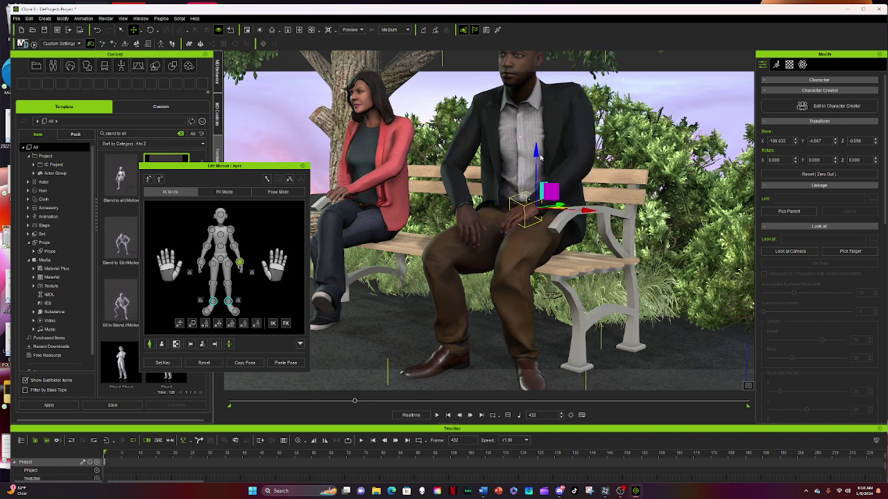
left_click_drag(584, 209, 593, 210)
left_click_drag(542, 154, 543, 157)
Rotate the man's right forearm outward at the elbow and turn his right hand at the wrist to rest above his knee.
left_click(454, 171)
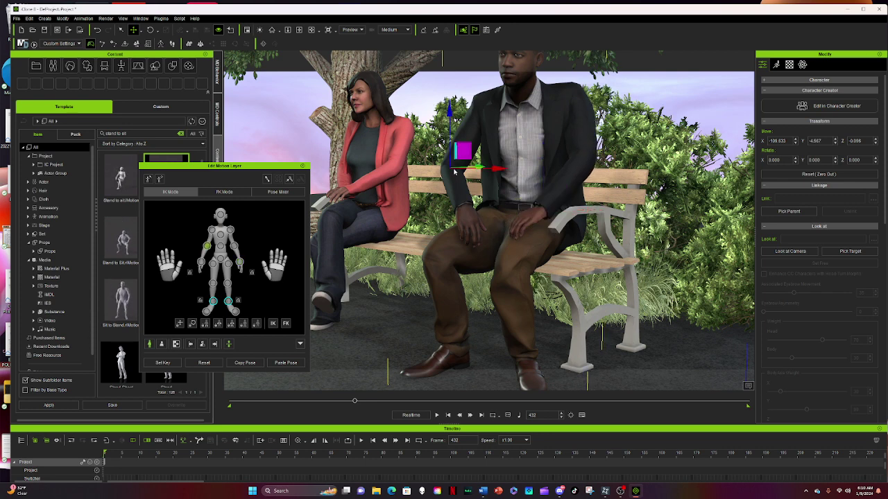
left_click(150, 29)
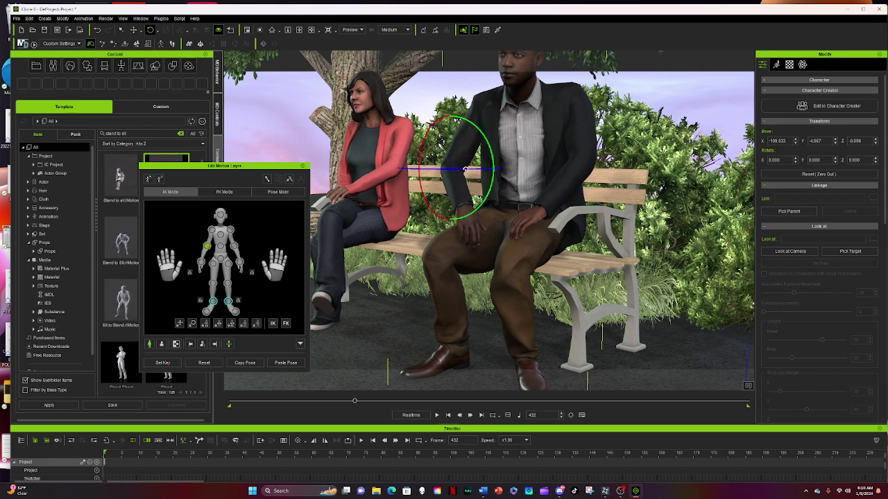
left_click_drag(464, 169, 459, 173)
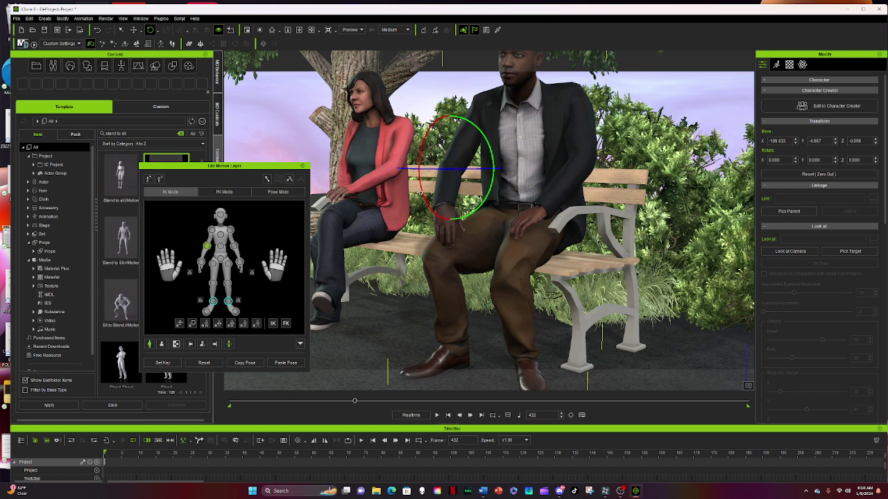
left_click_drag(417, 194, 423, 198)
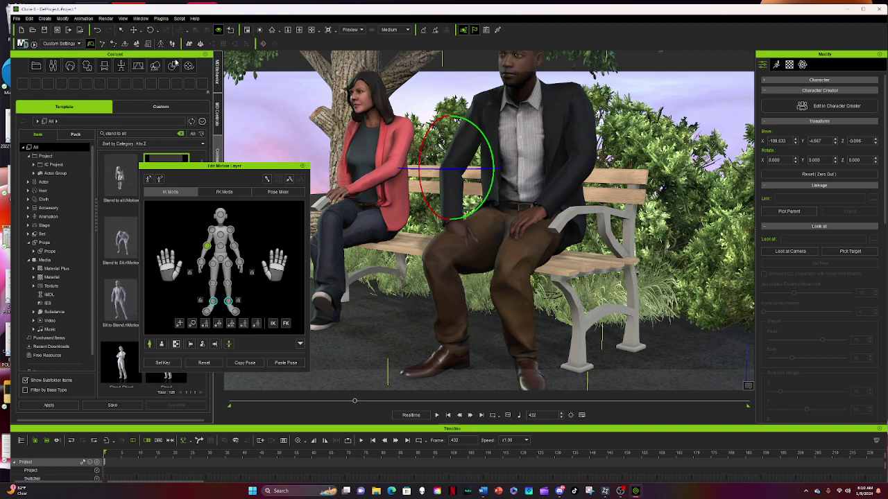
left_click(202, 263)
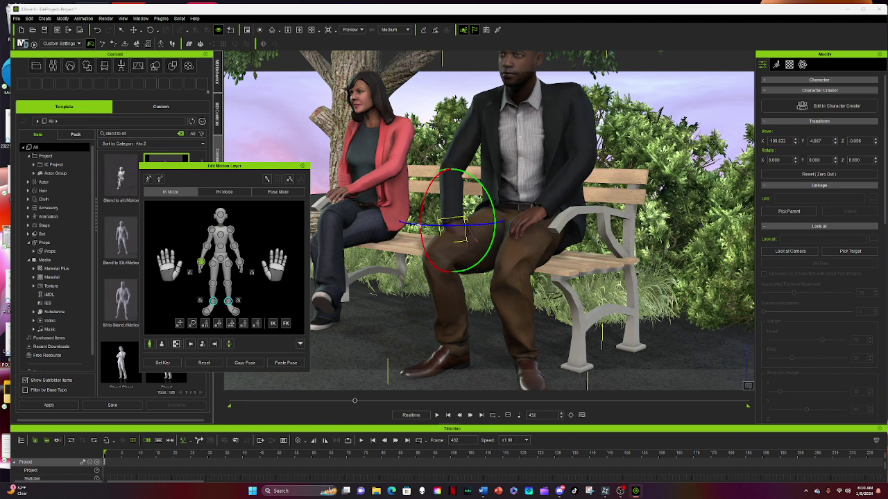
left_click_drag(421, 213, 422, 194)
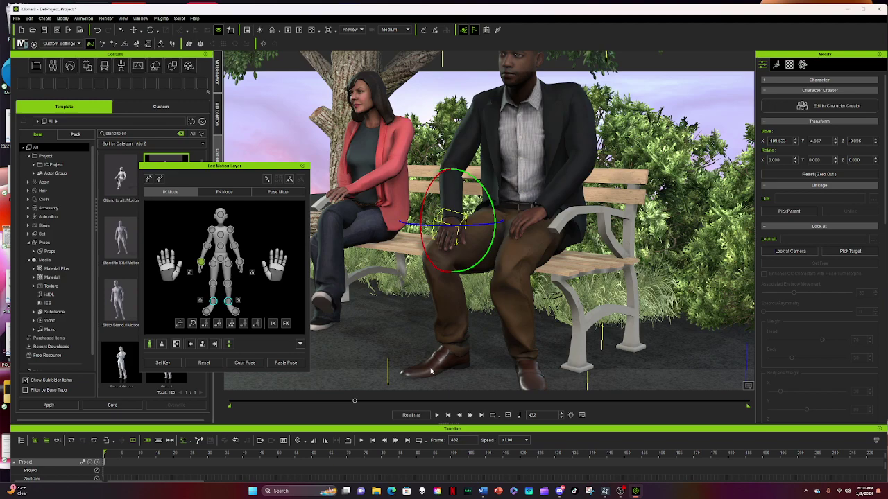
Close the motion layer editor and examine both seated characters on the bench from low, front and raised viewpoints.
left_click(301, 165)
right_click_drag(359, 323, 527, 299)
left_click_drag(527, 299, 464, 303, "alt")
right_click_drag(464, 303, 373, 297)
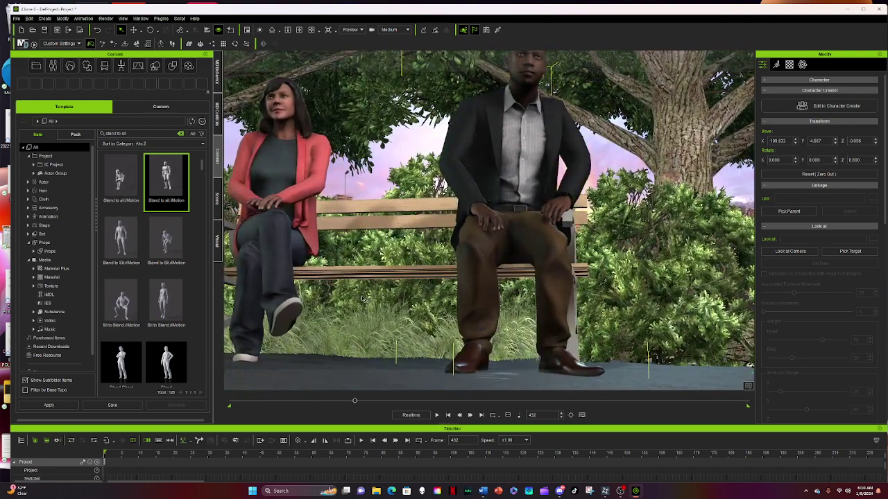
scroll(489, 221, "down", 3)
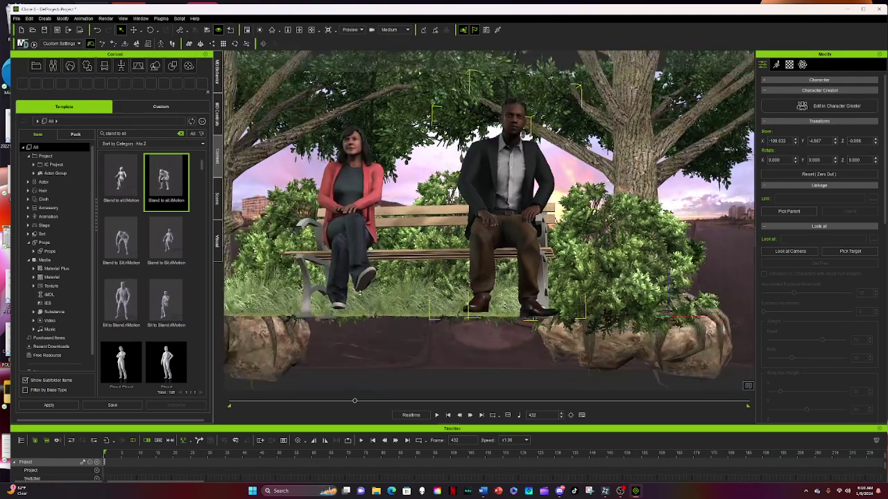
scroll(360, 293, "up", 1)
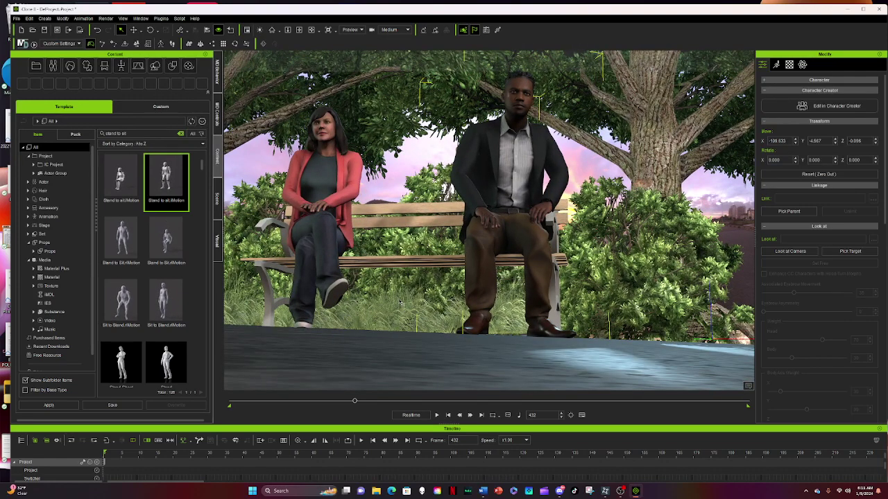
middle_click_drag(402, 297, 366, 332)
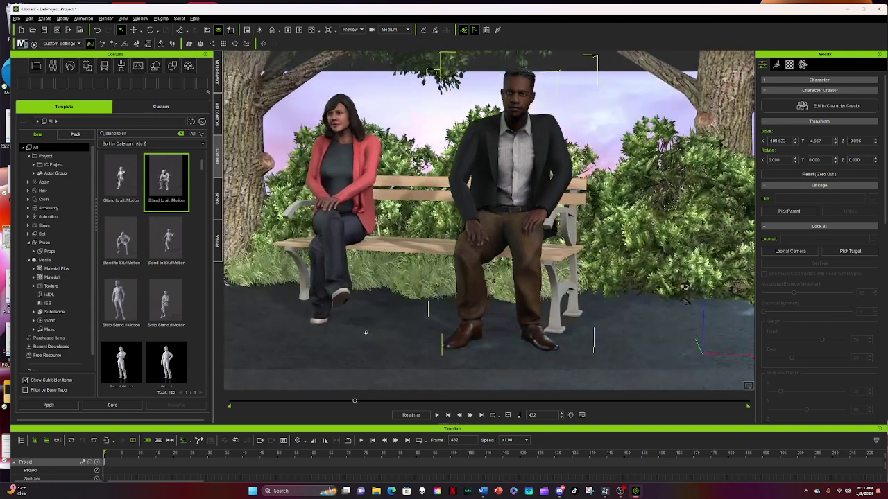
right_click_drag(365, 333, 423, 361)
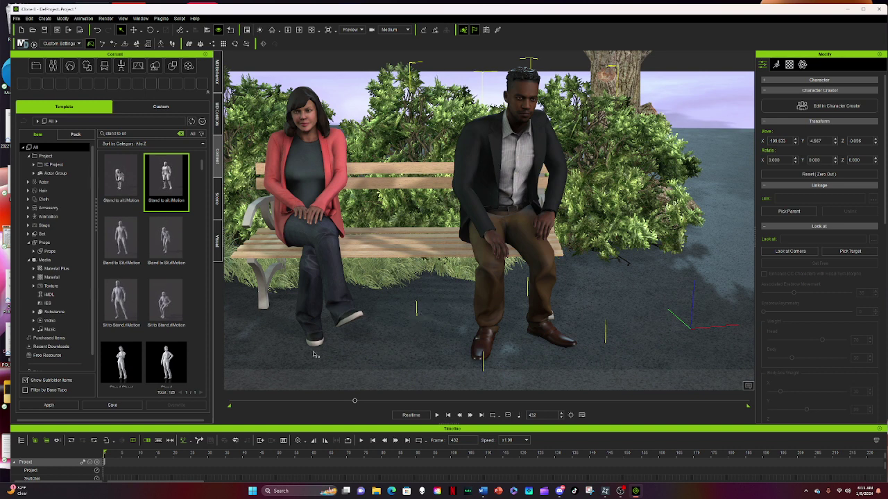
Reopen the motion layer editor for the man, shift his hips back on the bench and lower them toward the seat.
double_click(487, 255)
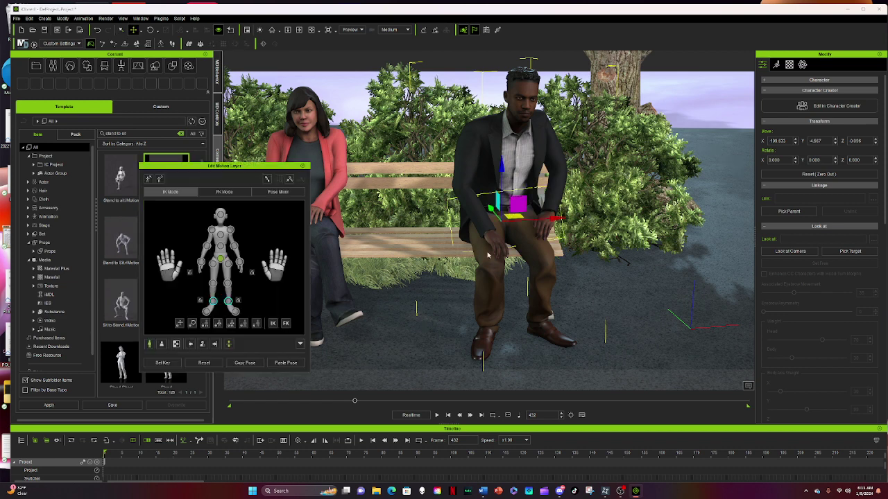
left_click_drag(490, 210, 483, 204)
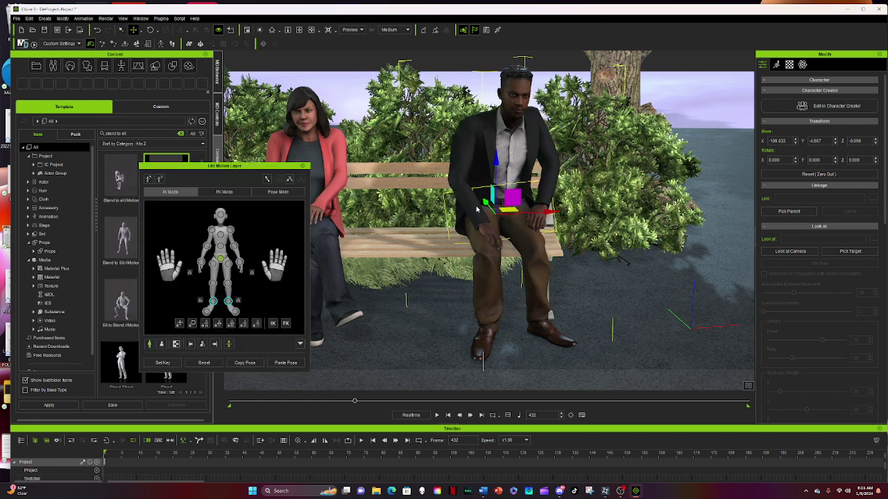
left_click_drag(495, 161, 492, 171)
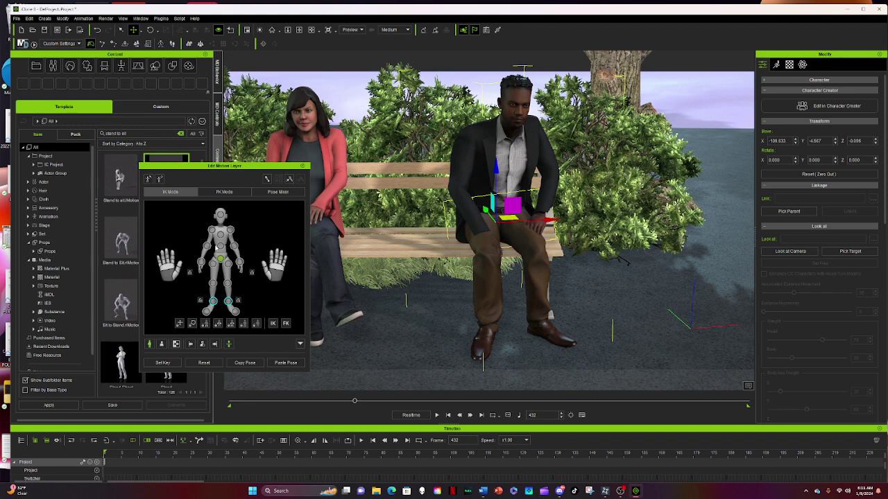
Rotate the man's head sideways toward the woman and close the motion layer editor.
left_click(220, 236)
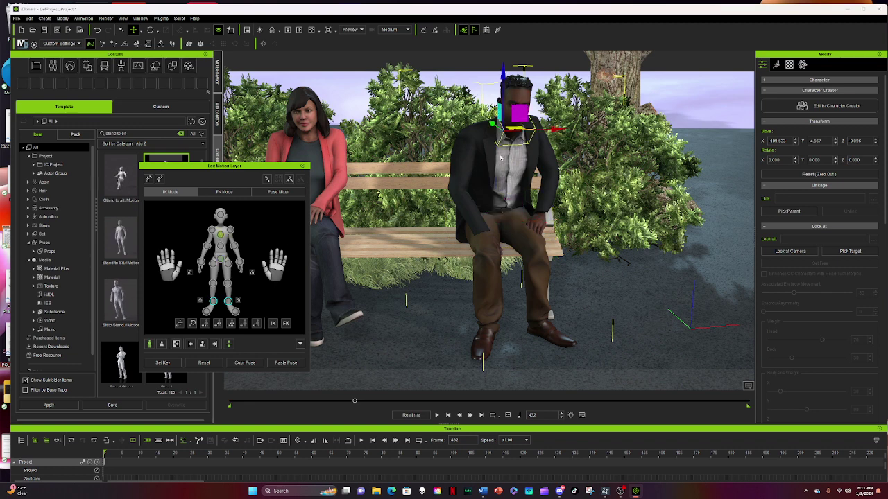
left_click(221, 215)
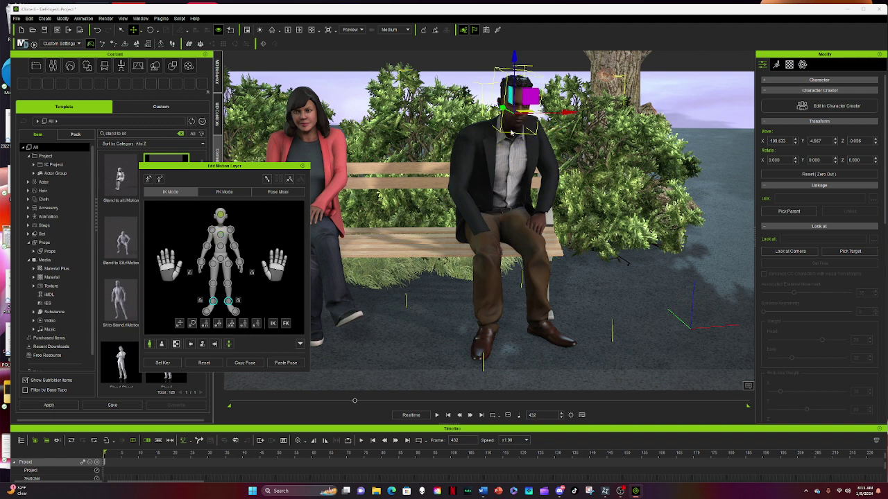
left_click(150, 30)
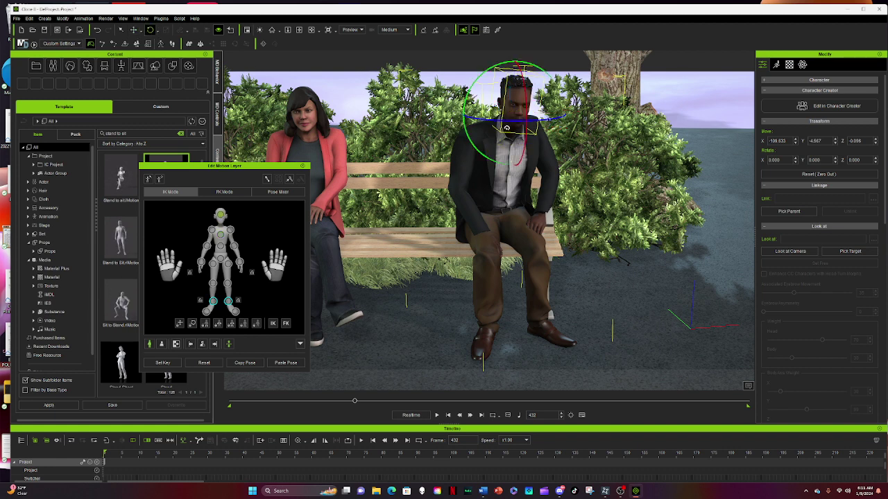
left_click_drag(509, 122, 497, 121)
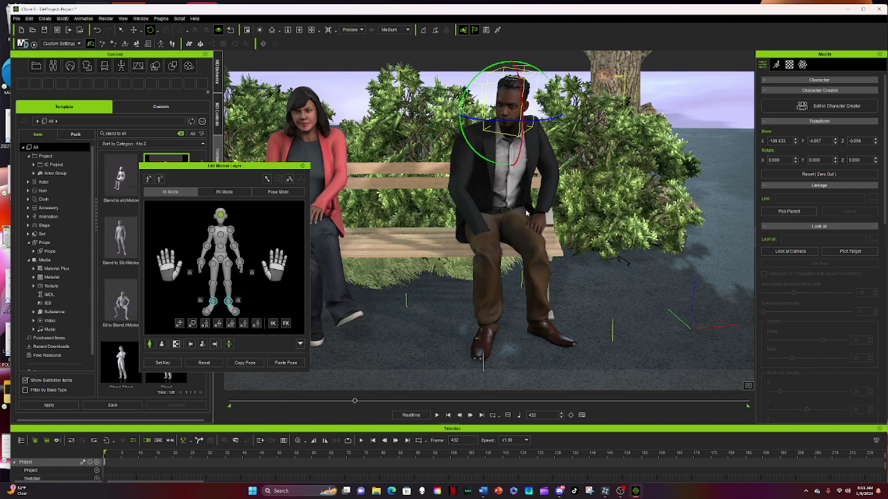
left_click(302, 166)
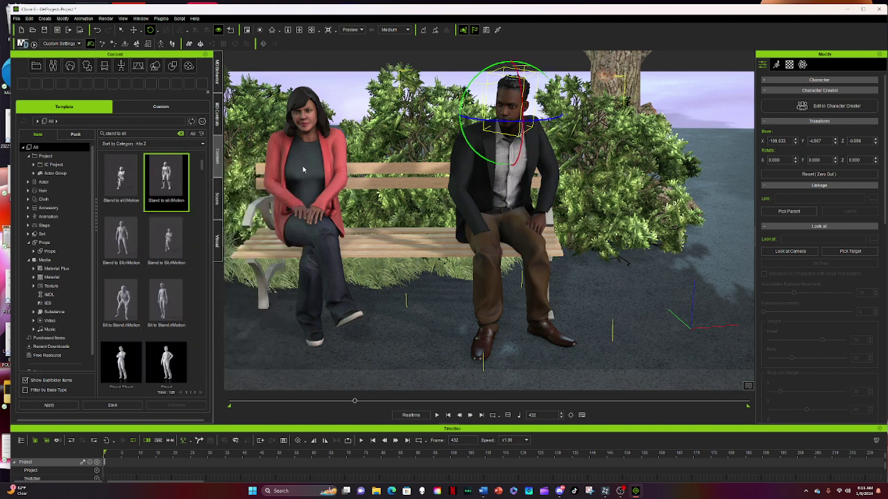
key("q")
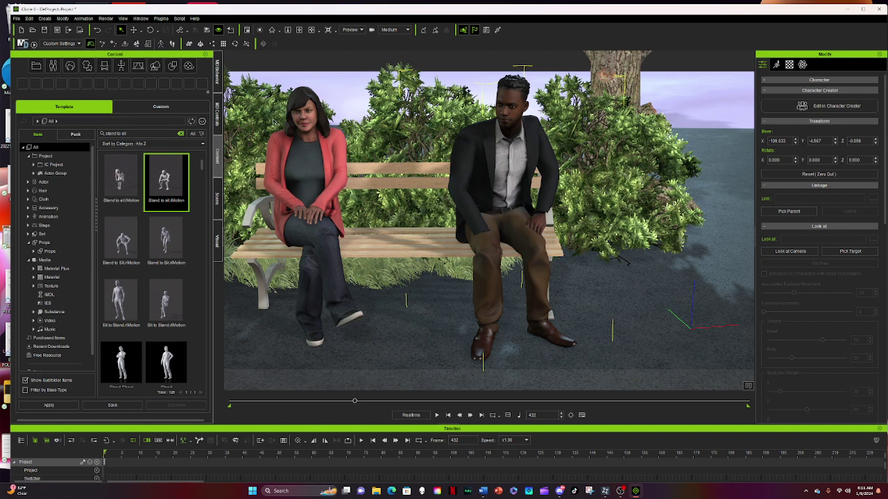
Open the motion layer editor for the woman, rotate her head sideways toward the man, and close the editor.
left_click(299, 139)
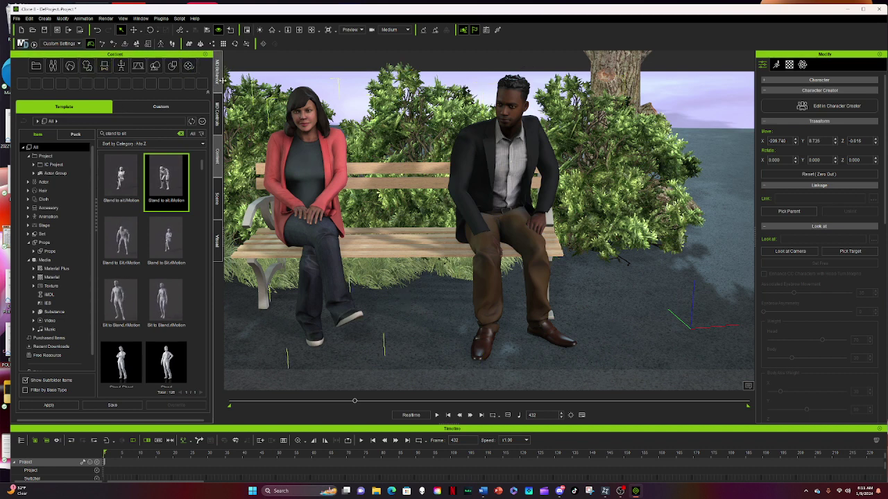
key("n")
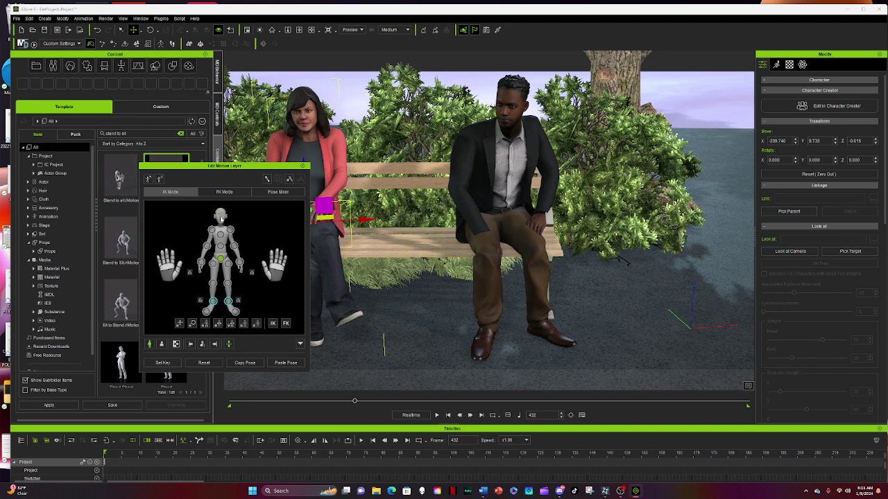
left_click(220, 215)
left_click(150, 30)
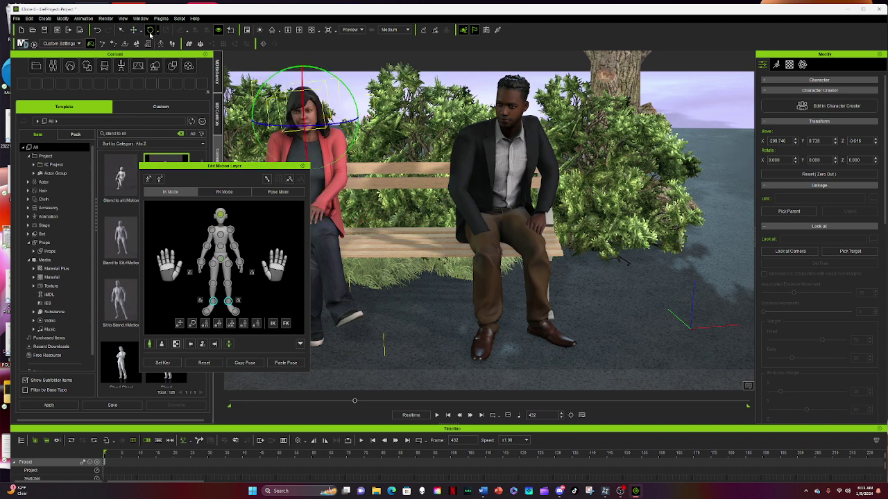
left_click_drag(274, 127, 285, 127)
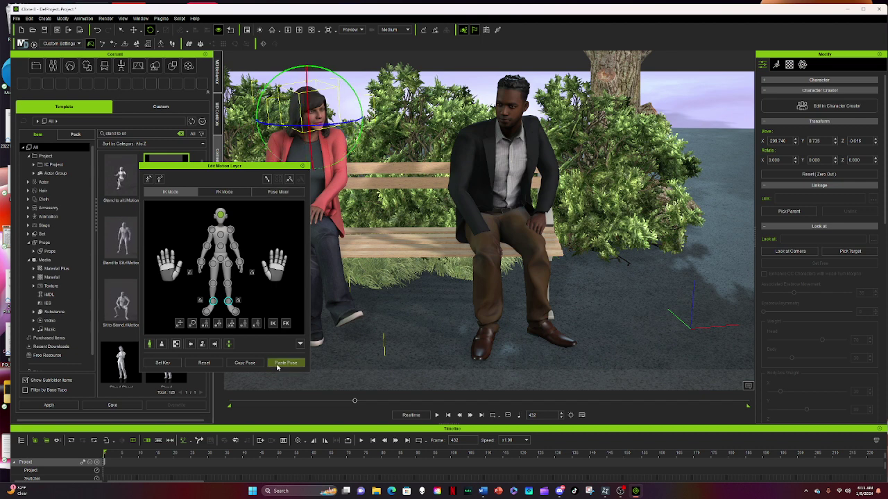
left_click(303, 165)
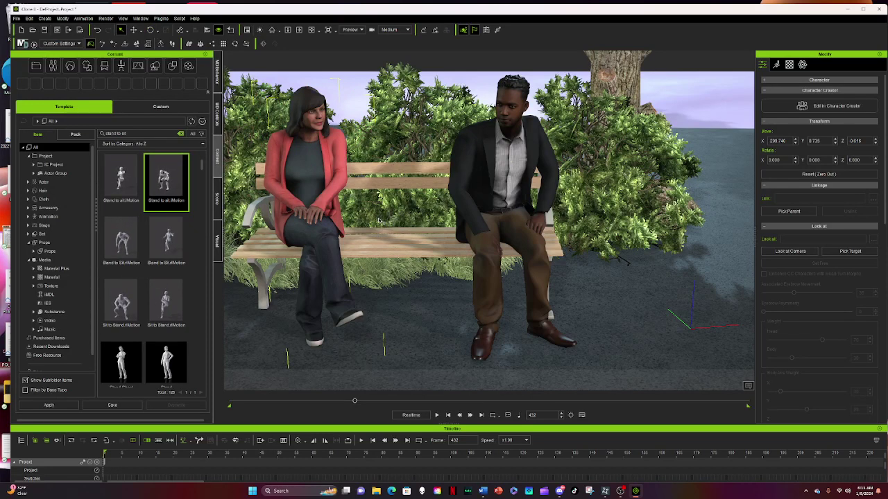
Open the man's motion layer and rotate his right arm slightly at the elbow to lift the hand out of his thigh.
middle_click_drag(387, 222, 433, 244)
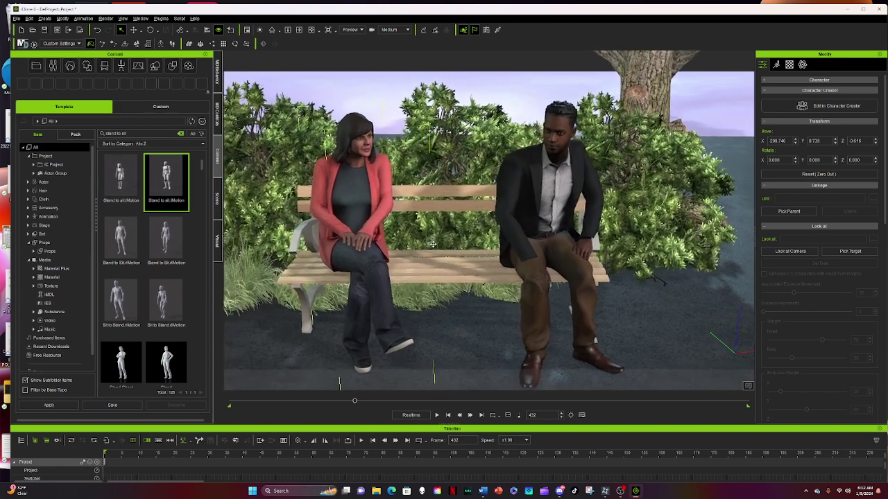
right_click_drag(432, 244, 448, 197)
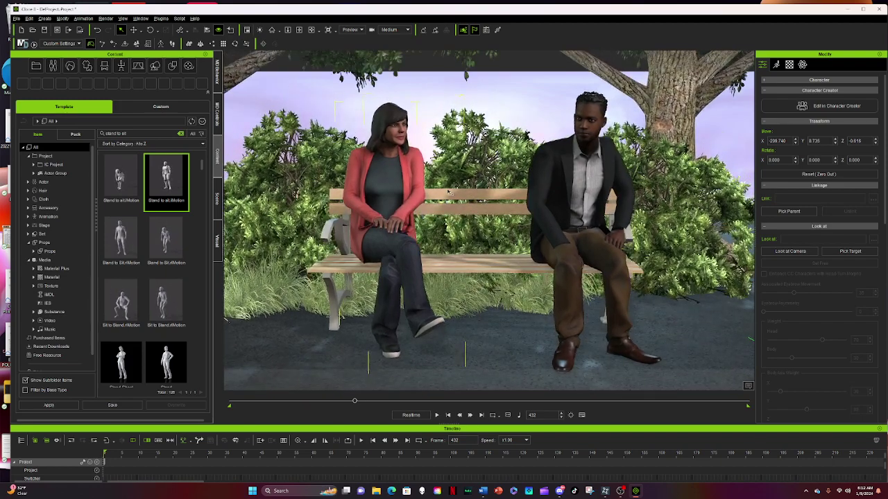
middle_click_drag(448, 192, 485, 230)
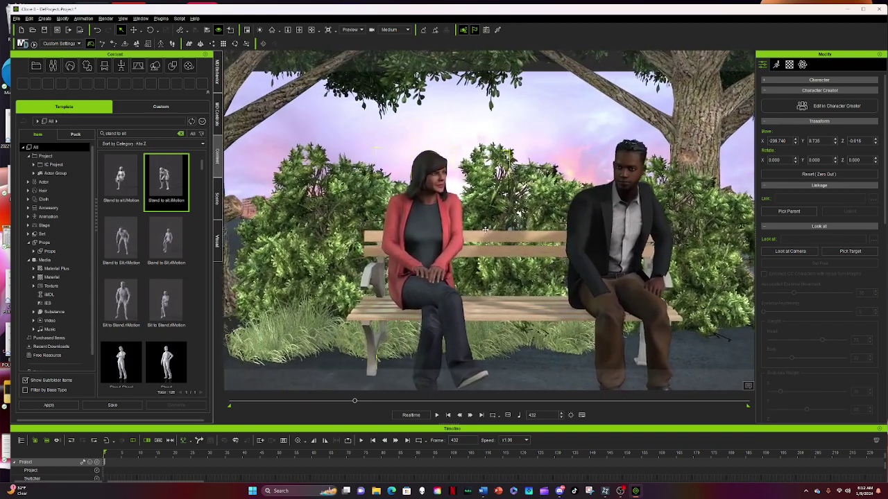
right_click_drag(485, 230, 476, 247)
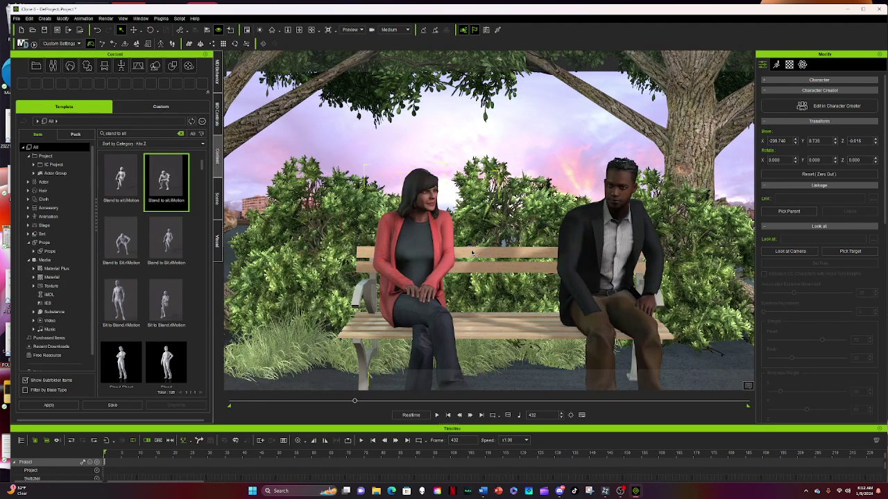
left_click(567, 279)
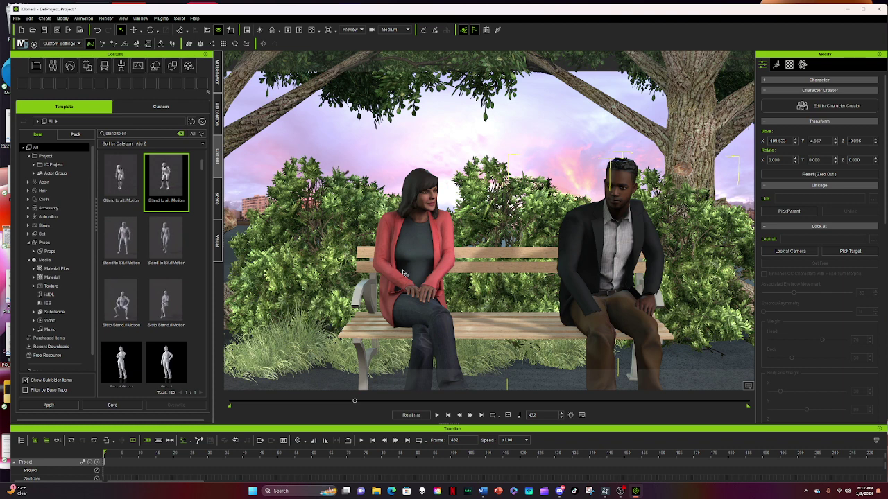
double_click(575, 294)
left_click(207, 247)
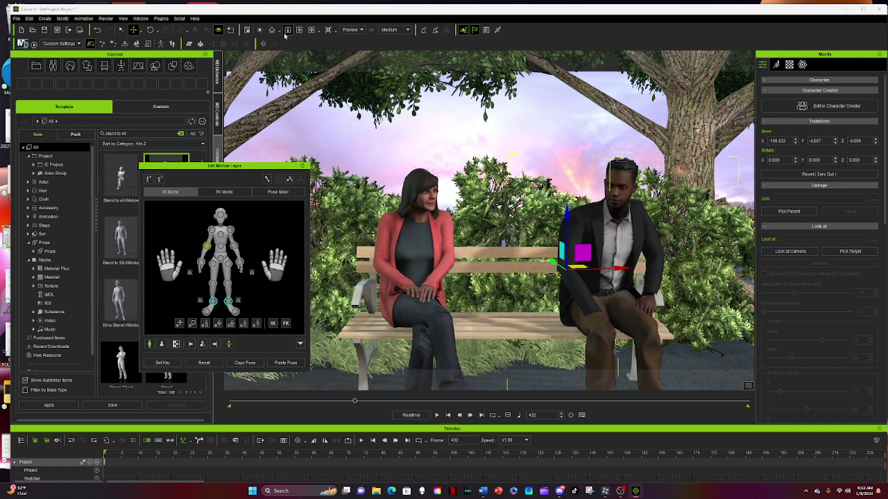
left_click(149, 30)
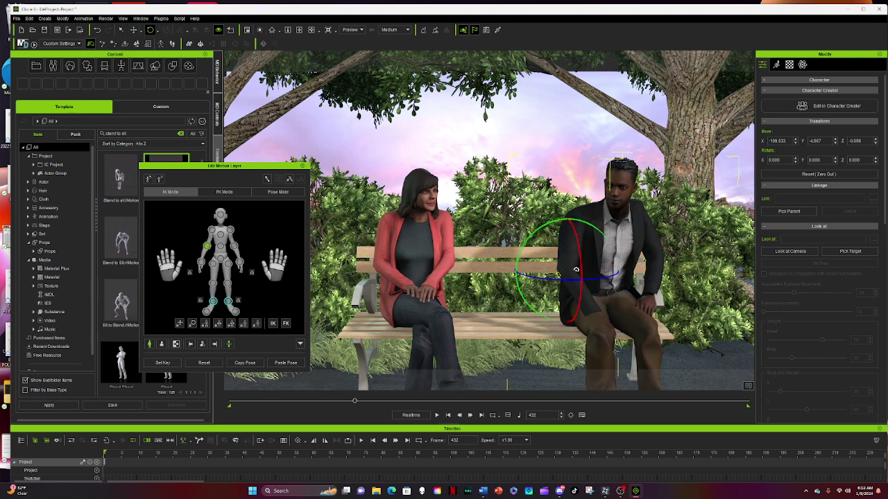
left_click_drag(582, 270, 580, 265)
Tilt the man's right hand slightly, pull it back toward his hip and raise it onto the top of his thigh.
left_click(595, 308)
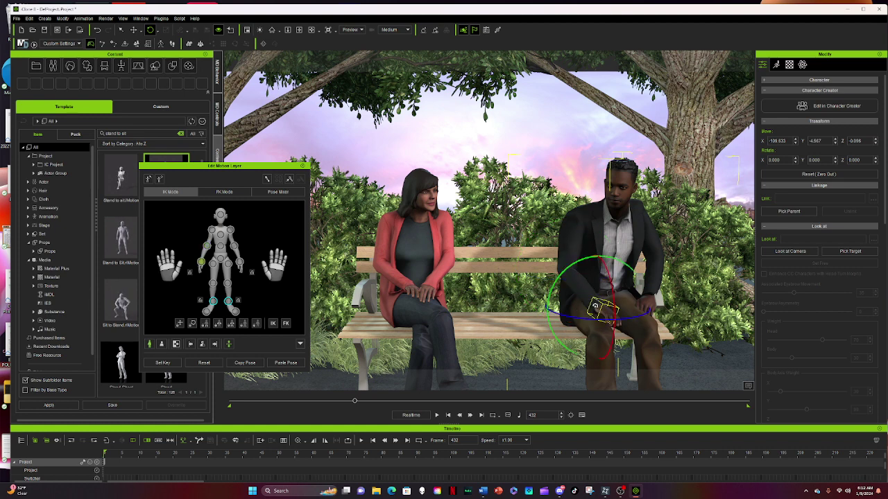
left_click_drag(614, 312, 614, 315)
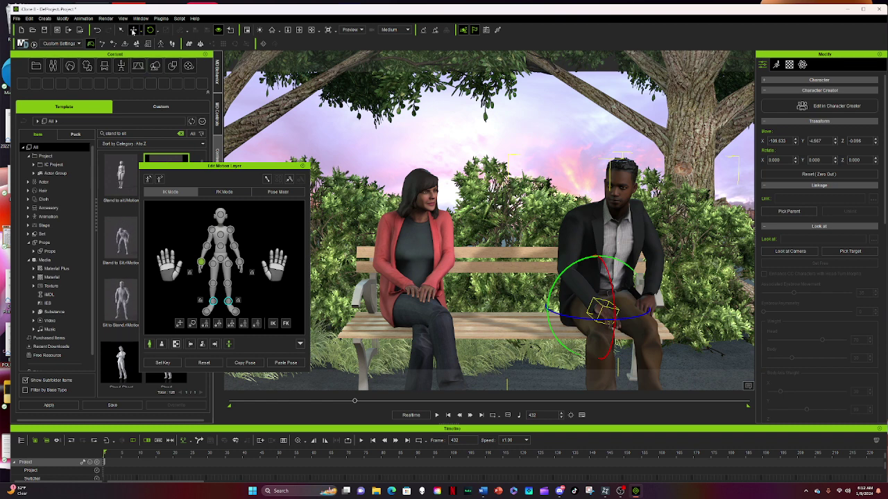
left_click(134, 30)
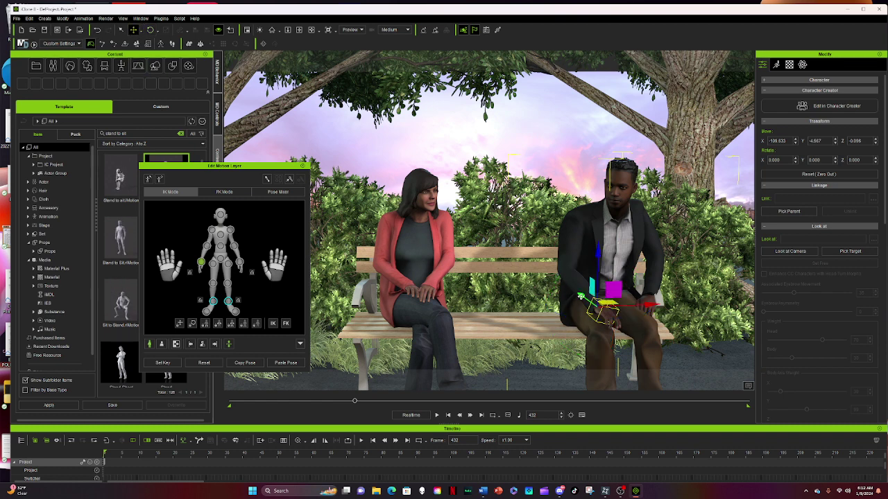
left_click_drag(581, 296, 573, 293)
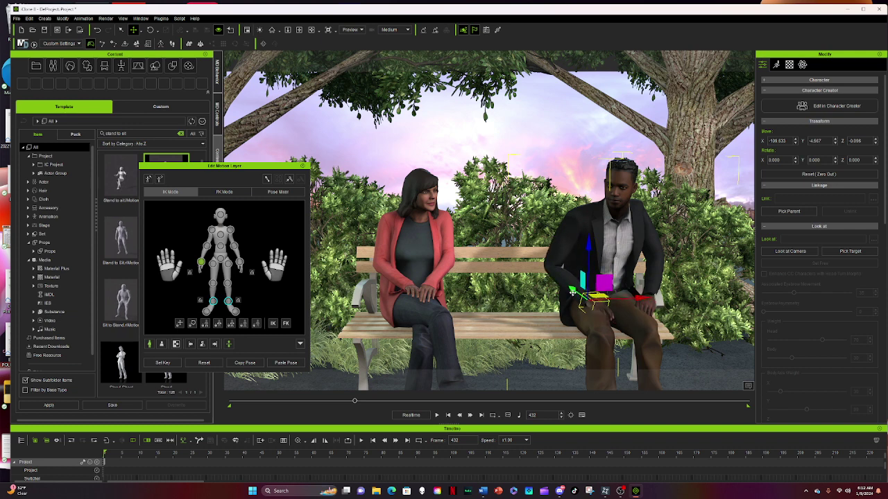
left_click_drag(587, 245, 587, 238)
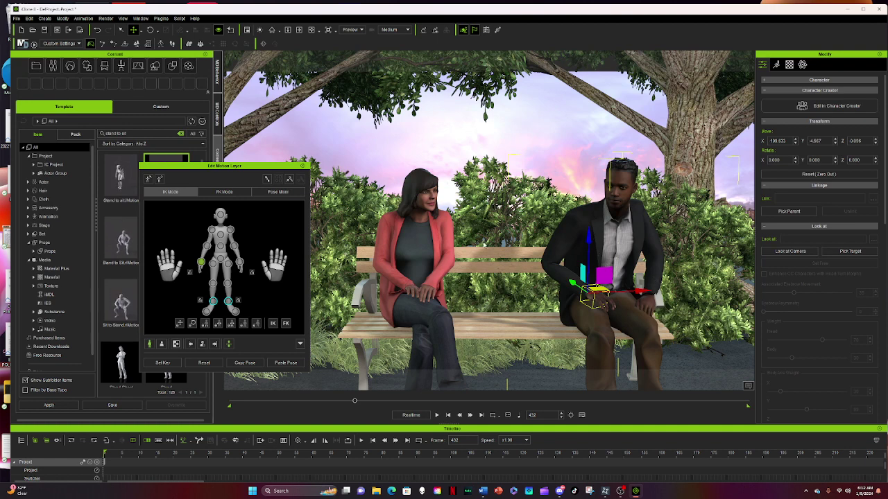
Raise the man's left hand slightly and shift it inward over his left thigh.
left_click(236, 246)
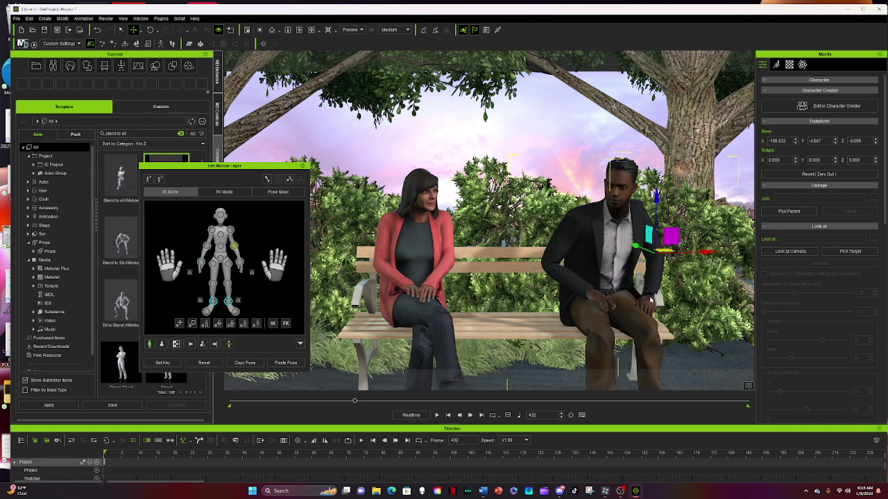
left_click(240, 262)
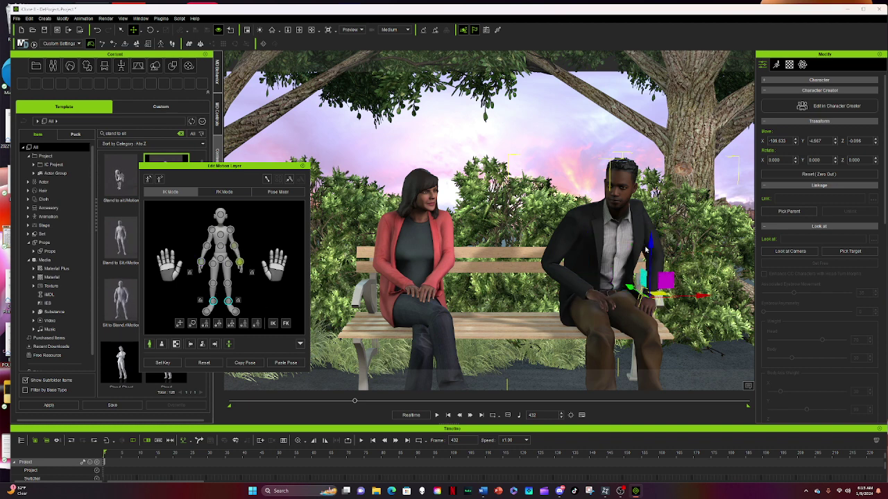
left_click_drag(650, 243, 651, 234)
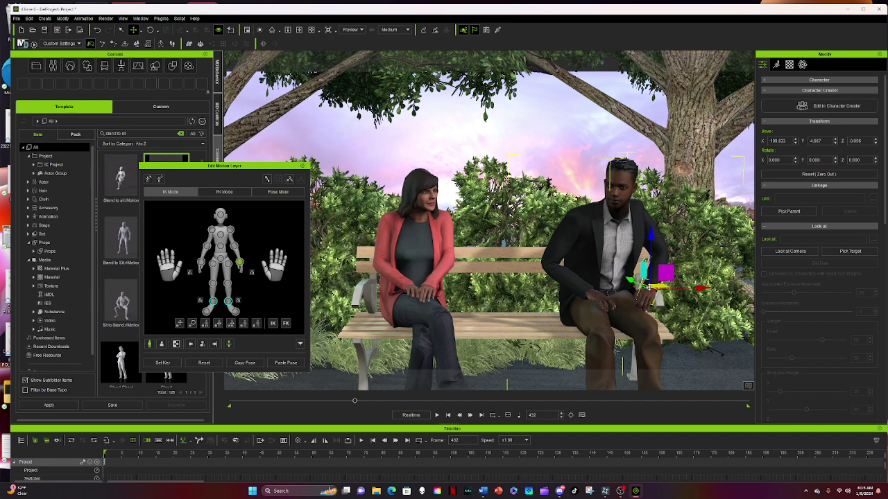
left_click_drag(703, 290, 696, 292)
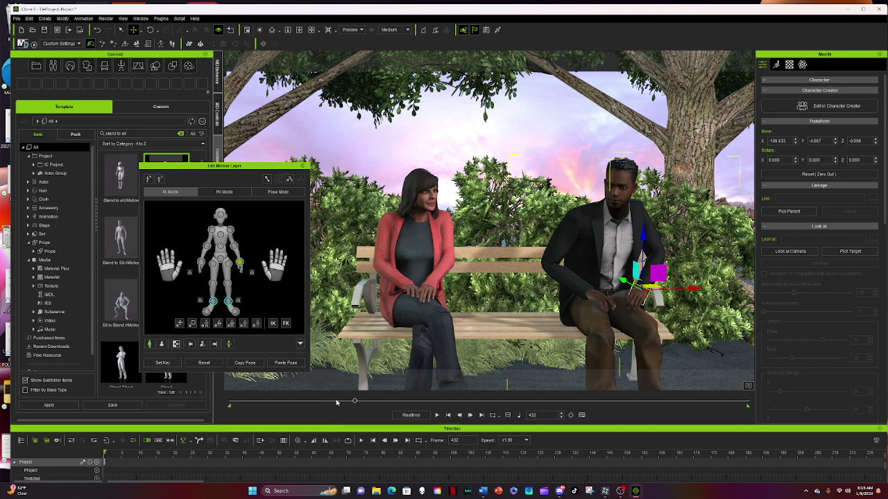
Move the playhead forward to about frame 570 and close the motion layer editor.
left_click_drag(354, 404, 394, 403)
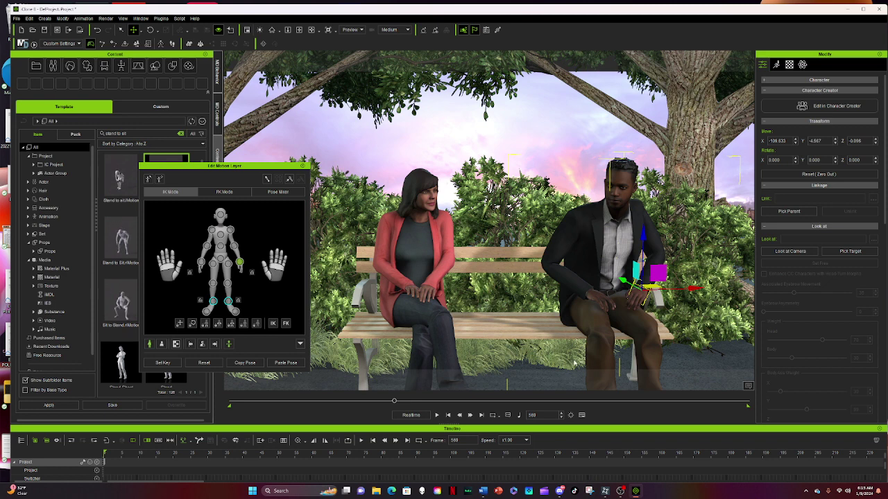
left_click(304, 167)
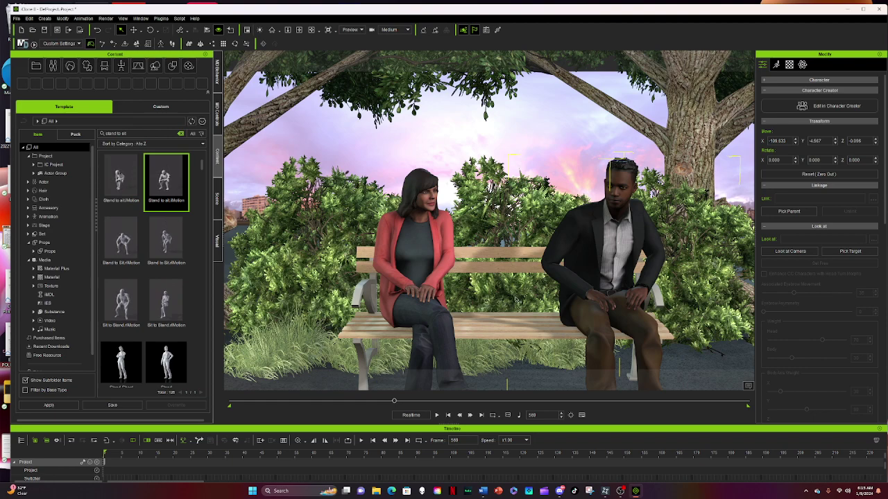
mouse_move(516, 296)
middle_mouse_down()
mouse_move(496, 298)
mouse_move(506, 291)
middle_mouse_up()
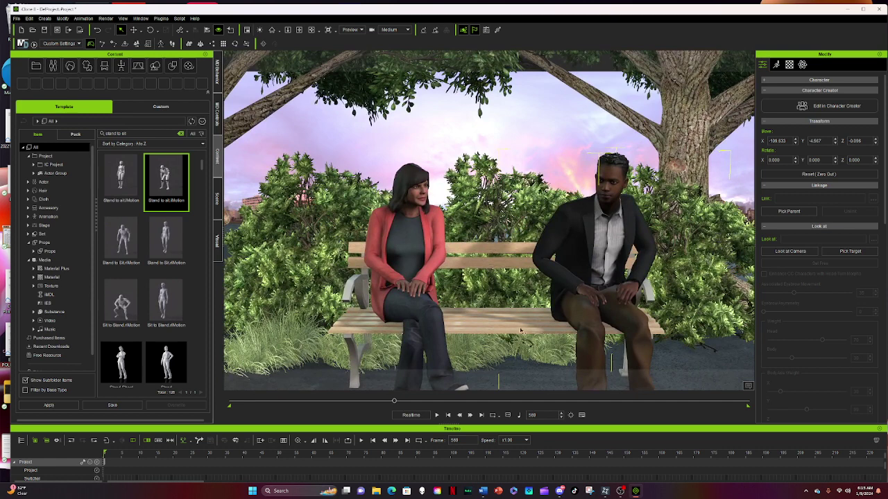